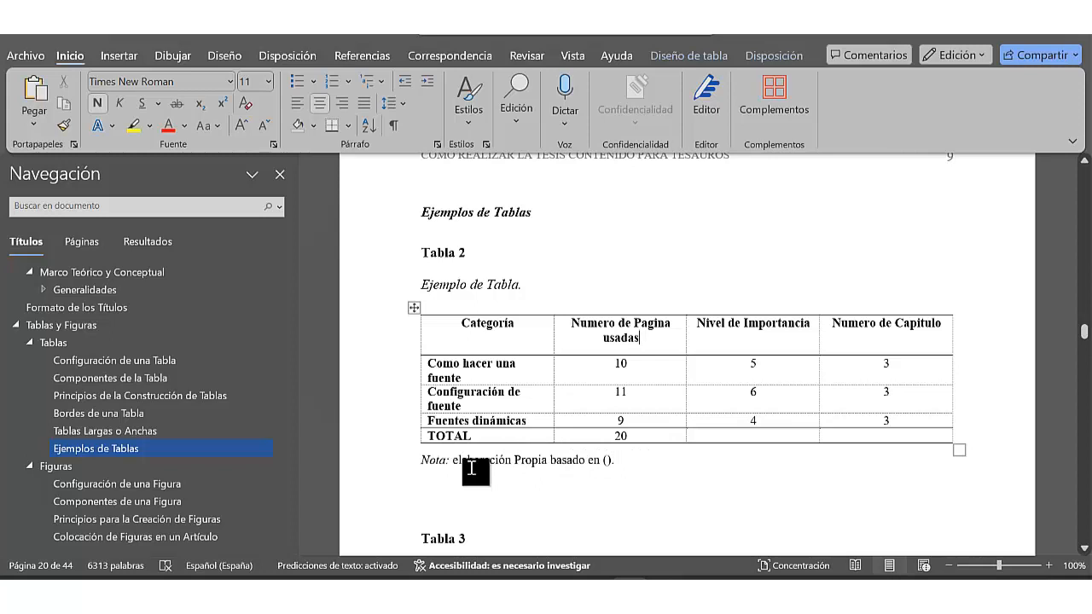
# - Add two blank lines in the empty space between the note under Tabla 2 and the Tabla 3 heading
pyautogui.click(604, 460)
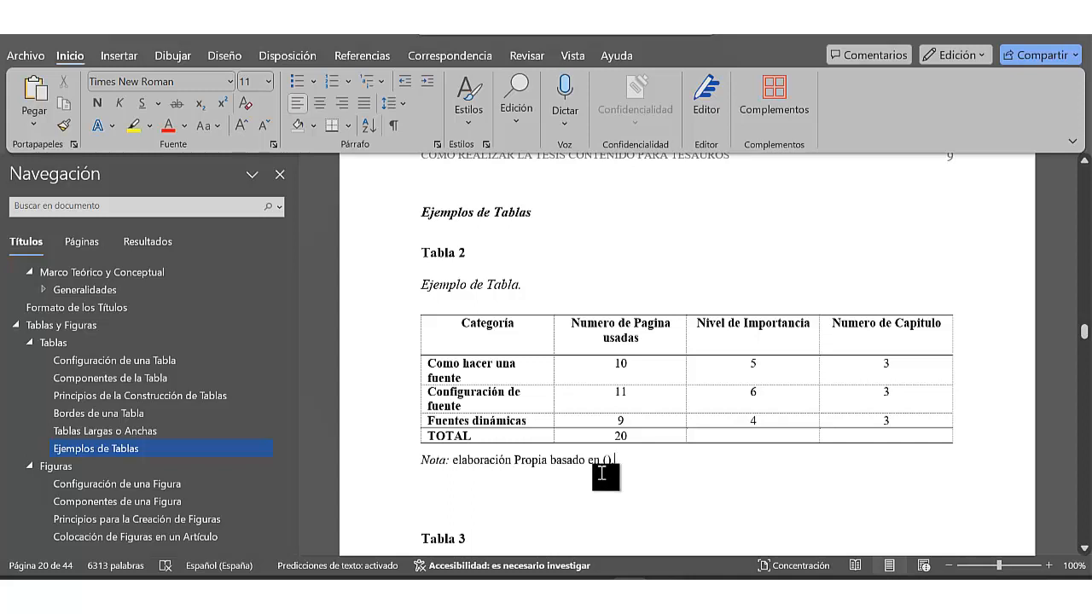
pyautogui.click(454, 509)
pyautogui.press('Return')
pyautogui.press('Return')
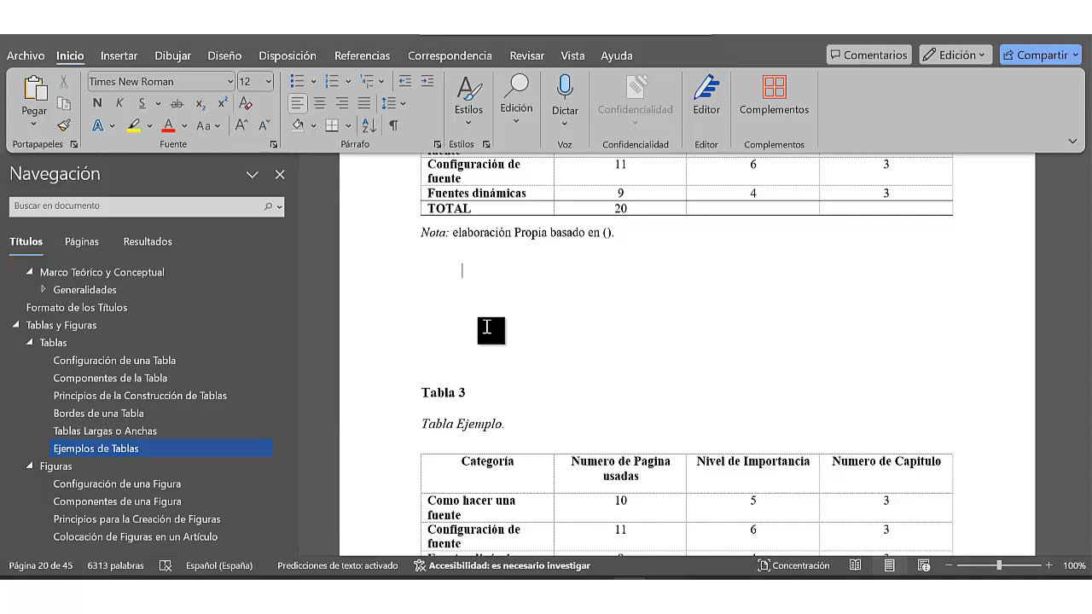
# - Insert a 2x2 table in the blank space above Tabla 3, and delete the whole inserted table
pyautogui.click(441, 316)
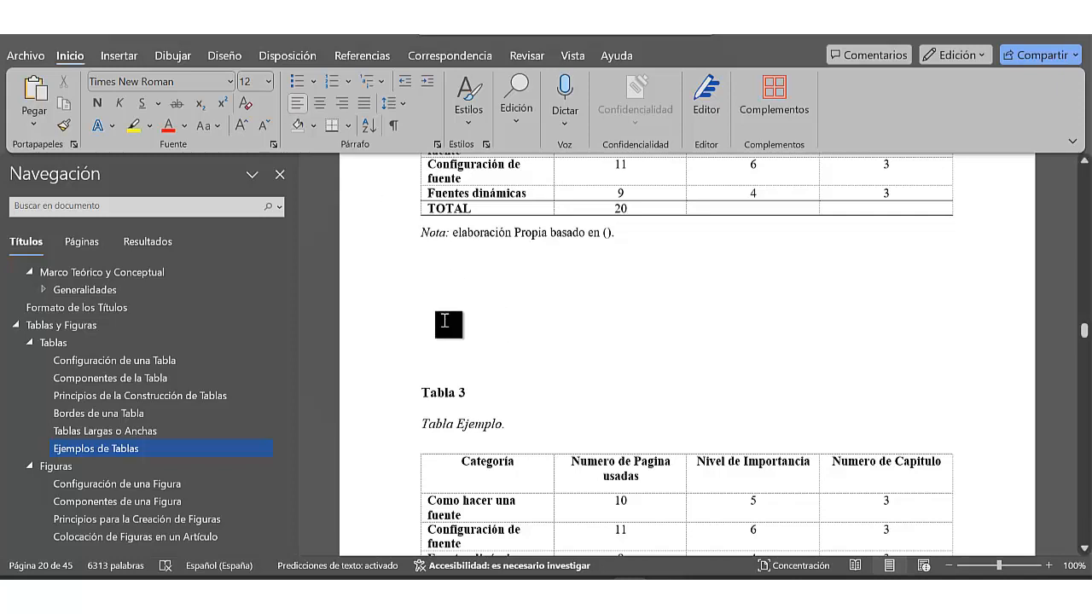
pyautogui.click(119, 57)
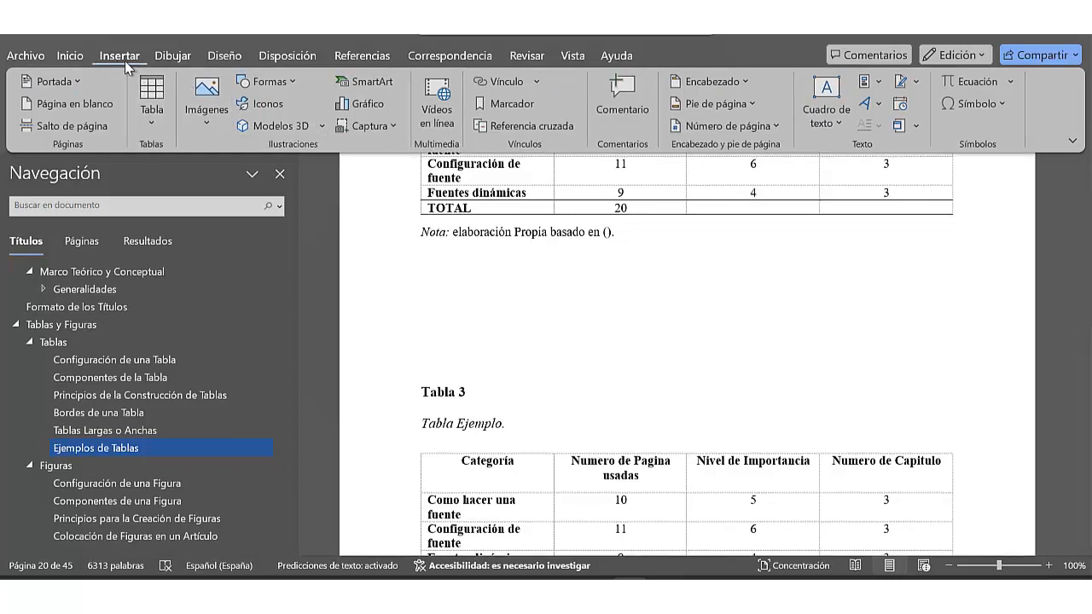
pyautogui.click(152, 123)
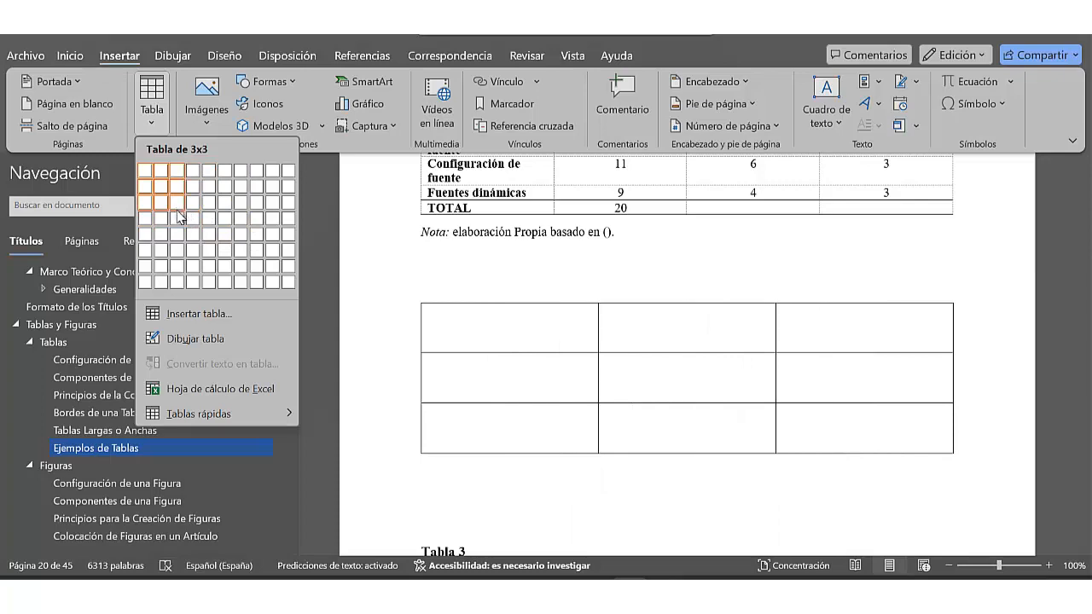
pyautogui.click(161, 186)
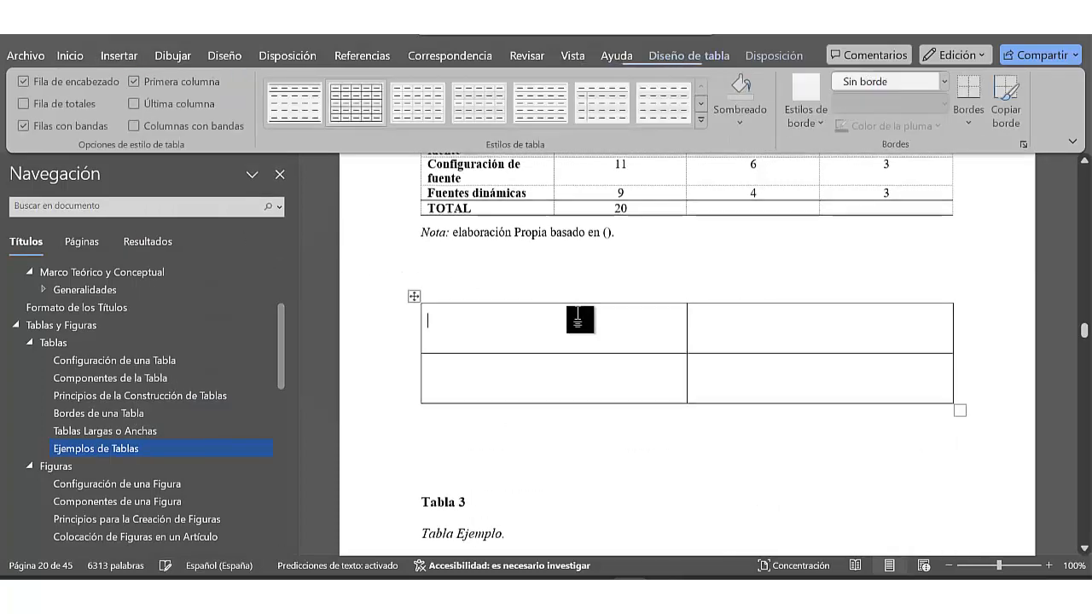
pyautogui.click(414, 296)
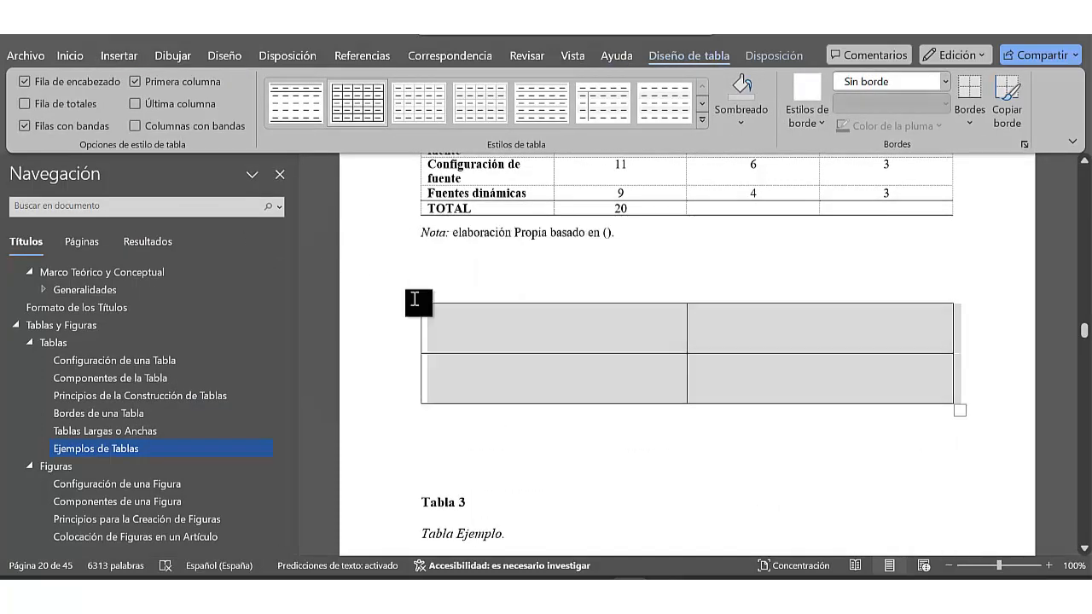
pyautogui.press('BackSpace')
# - Create a new table style from the Tabla 3 table and name it "Estilo Apa para tablas"
pyautogui.moveTo(1085, 329); pyautogui.dragTo(1086, 335)
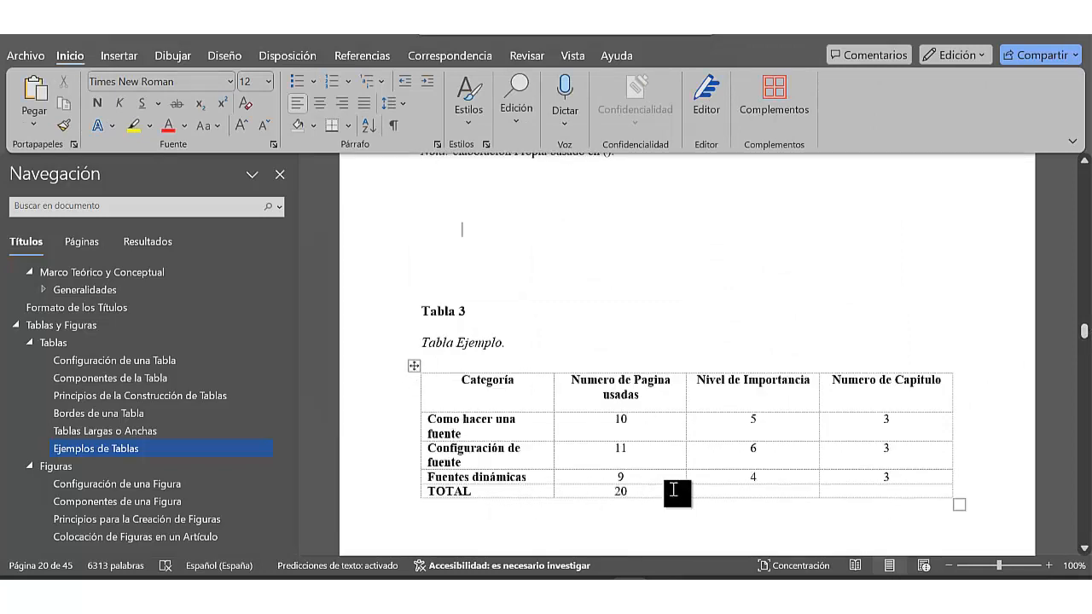
pyautogui.scroll(-2, 459, 390)
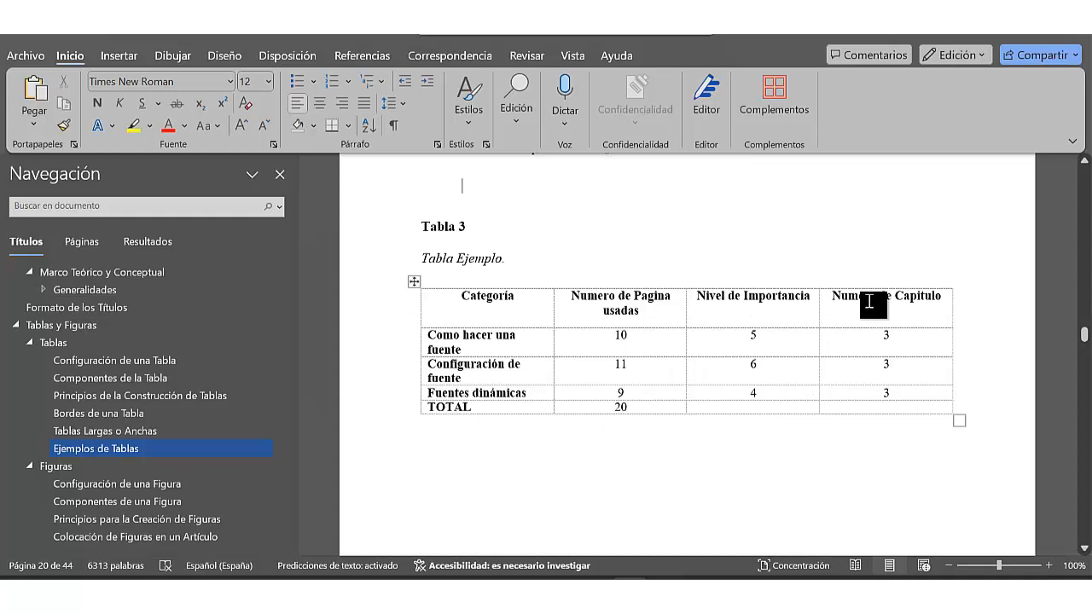
pyautogui.click(413, 280)
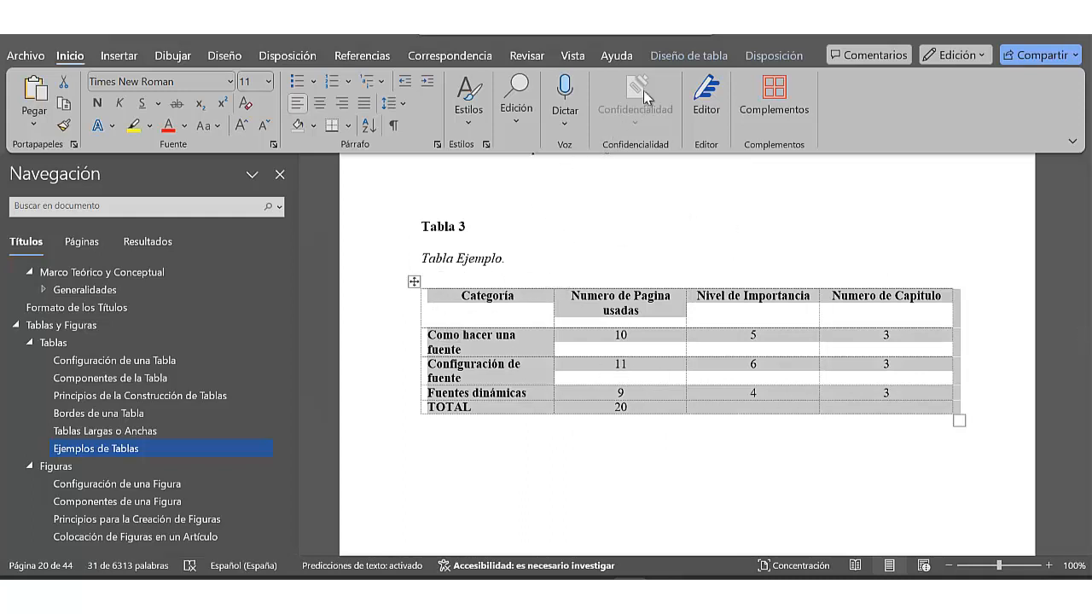
pyautogui.click(673, 56)
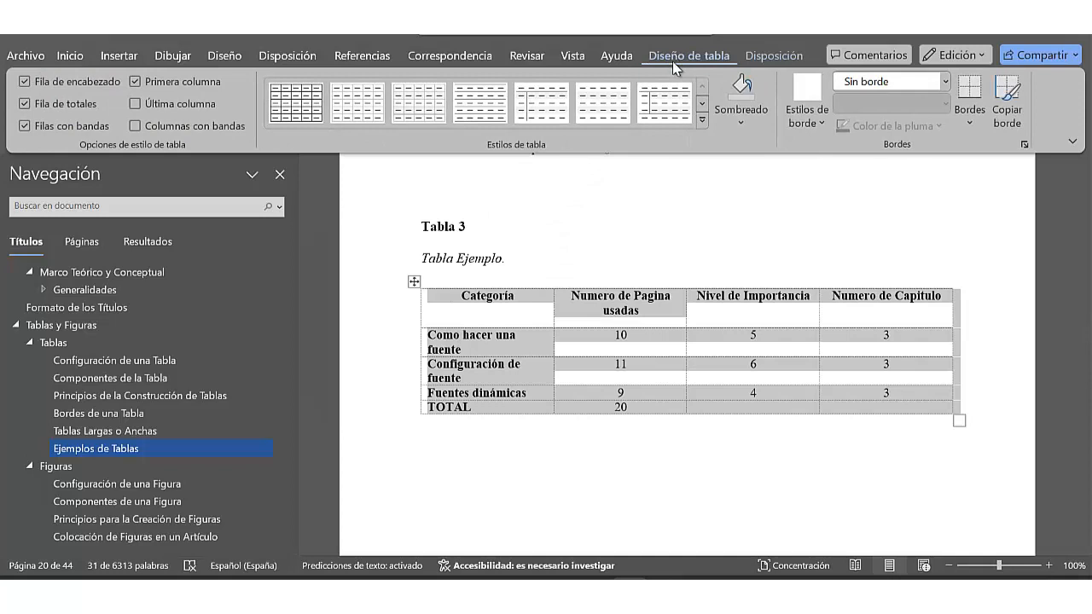
pyautogui.click(705, 126)
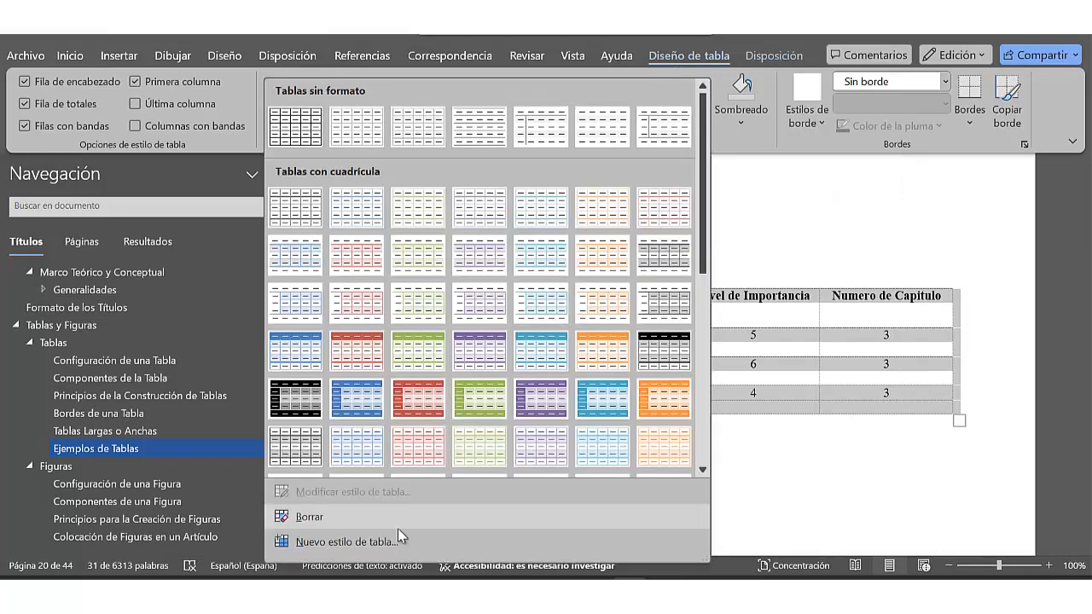
pyautogui.click(331, 541)
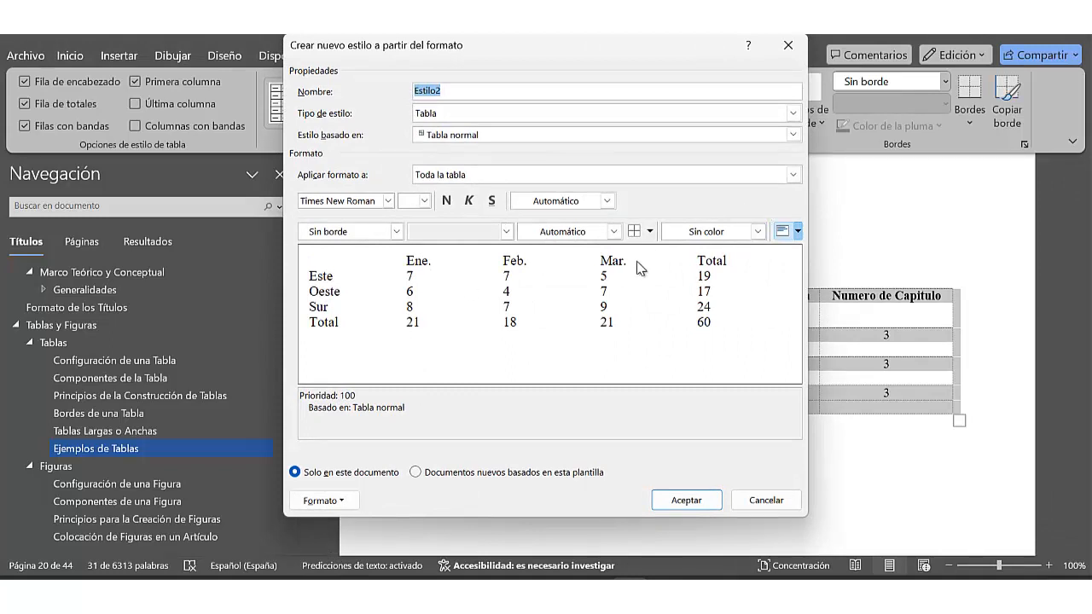
pyautogui.click(467, 90)
pyautogui.press('BackSpace')
pyautogui.write('Apa para tablas')
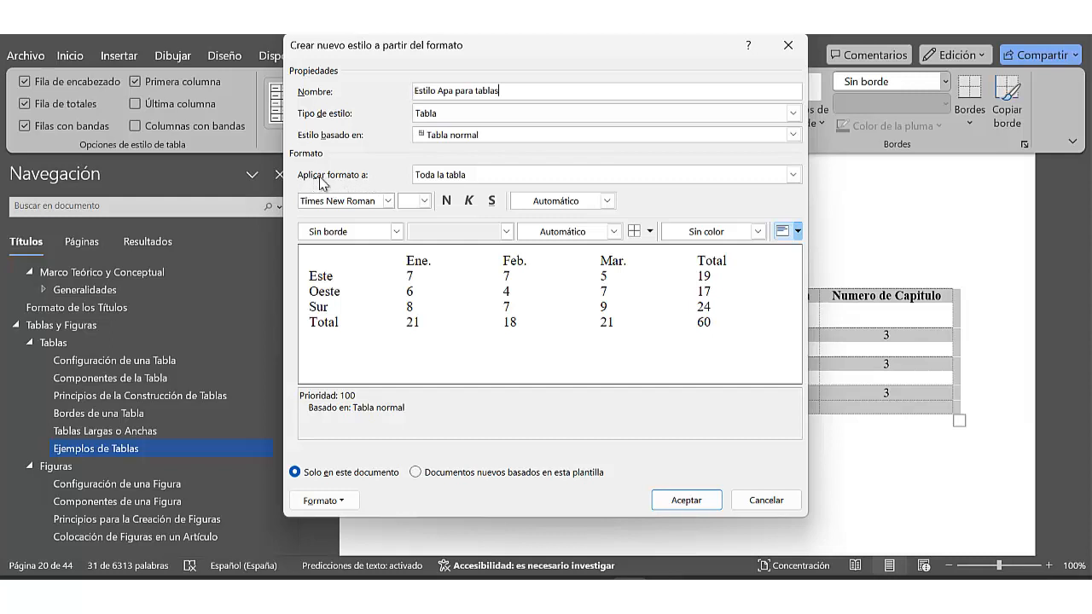
# - Set the style's font for the whole table (Toda la tabla) to Times New Roman, size 11
pyautogui.click(438, 175)
pyautogui.click(457, 195)
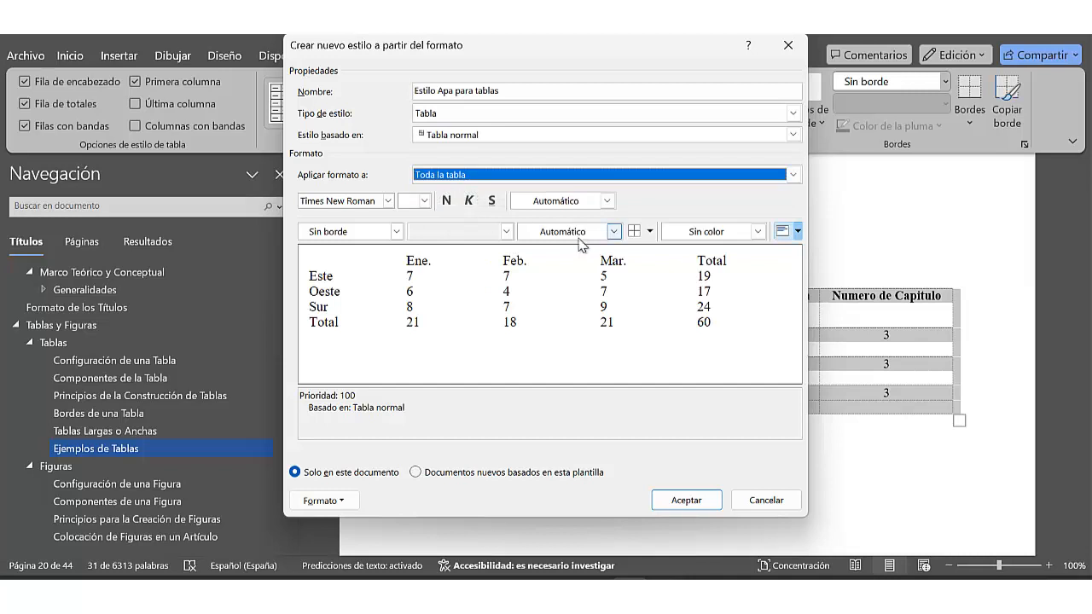
pyautogui.click(387, 201)
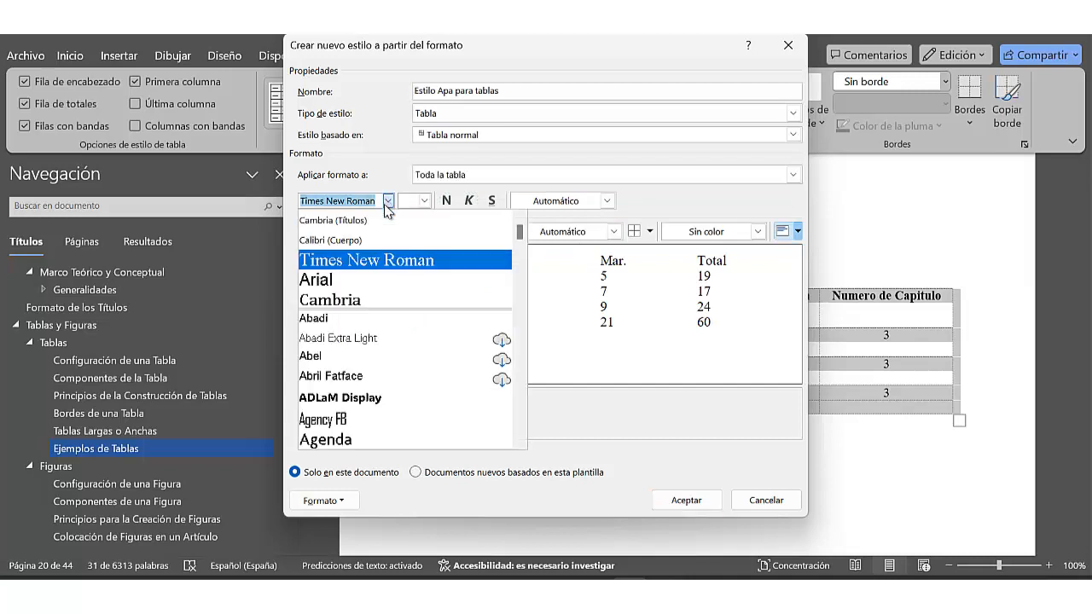
pyautogui.click(379, 266)
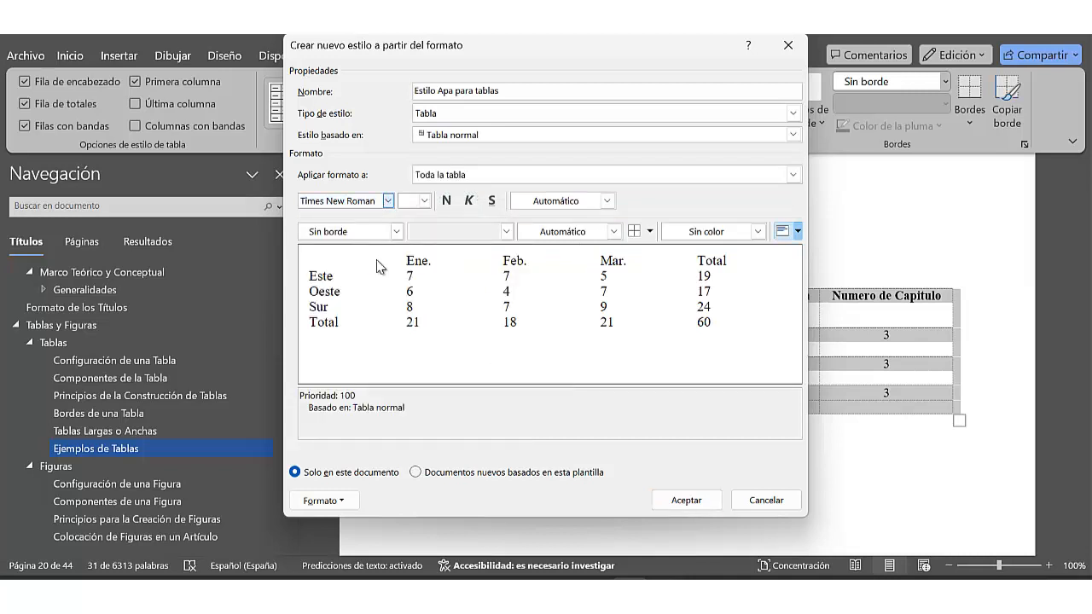
pyautogui.click(425, 202)
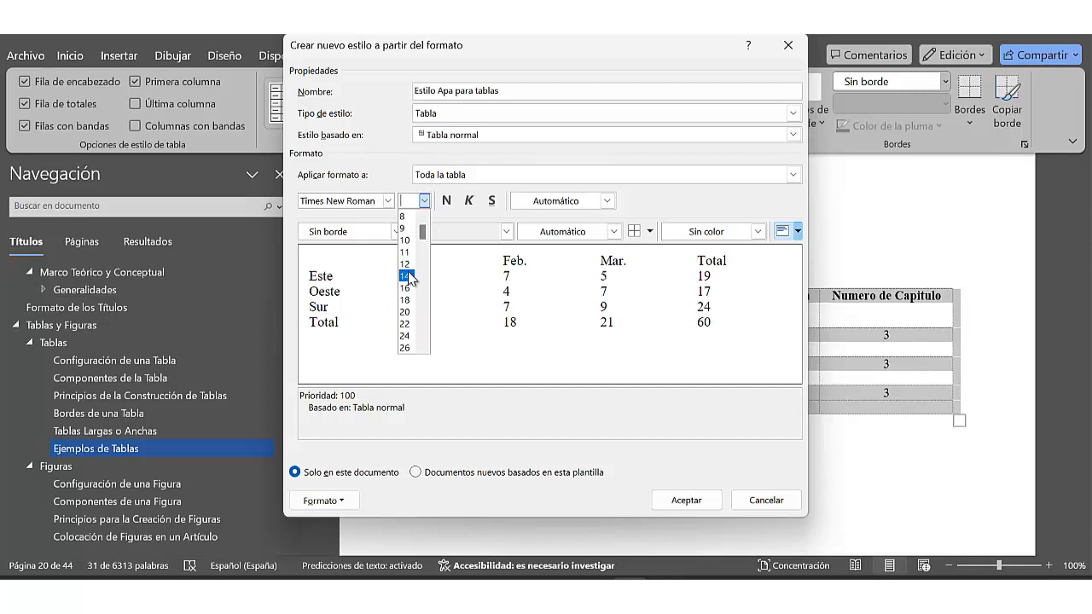
pyautogui.click(406, 252)
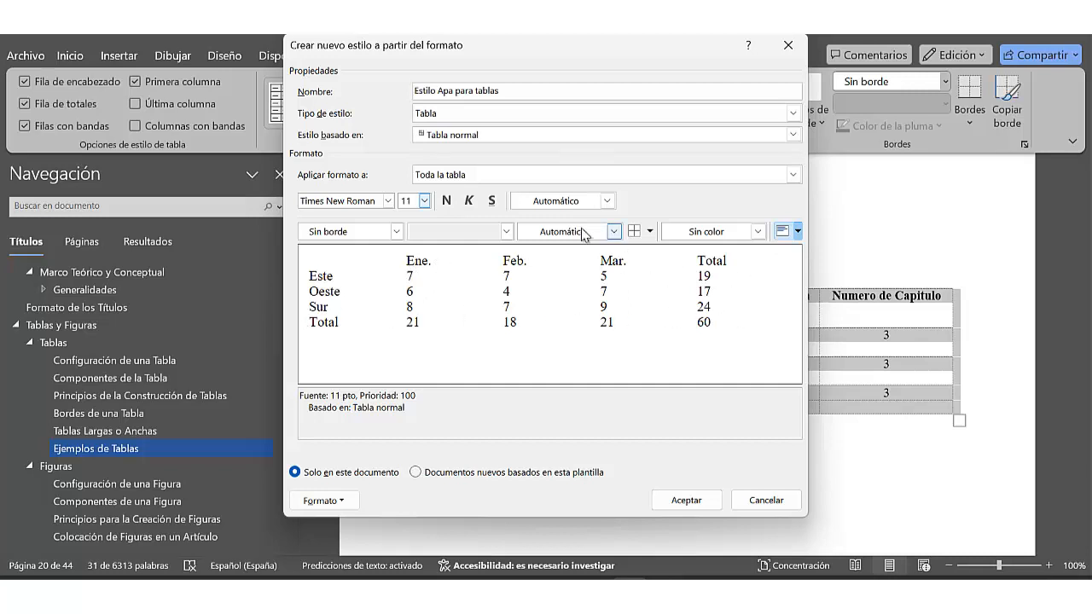
# - Add a top border and a bottom border to the whole table in the new style
pyautogui.click(636, 233)
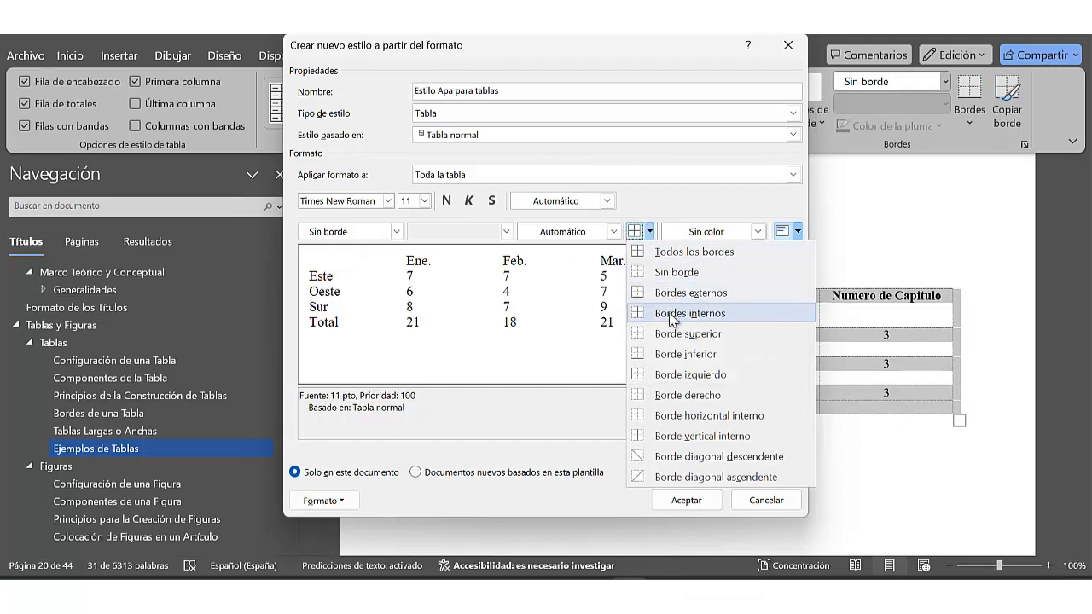
pyautogui.click(671, 340)
pyautogui.click(636, 233)
pyautogui.click(658, 359)
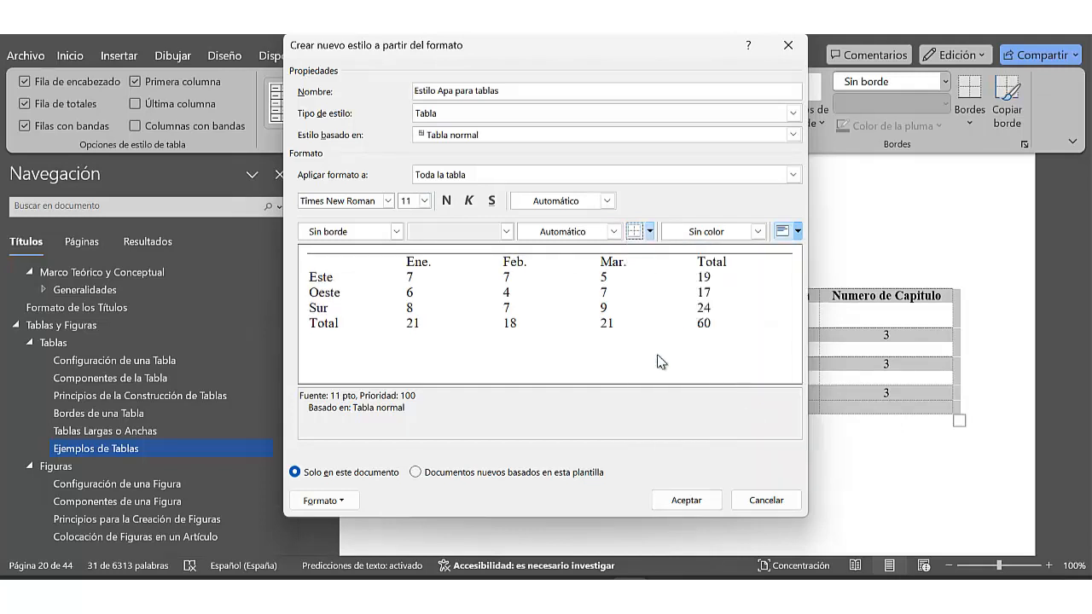
# - Give the style's header row (Con encabezado) a bottom border and a top border
pyautogui.click(452, 175)
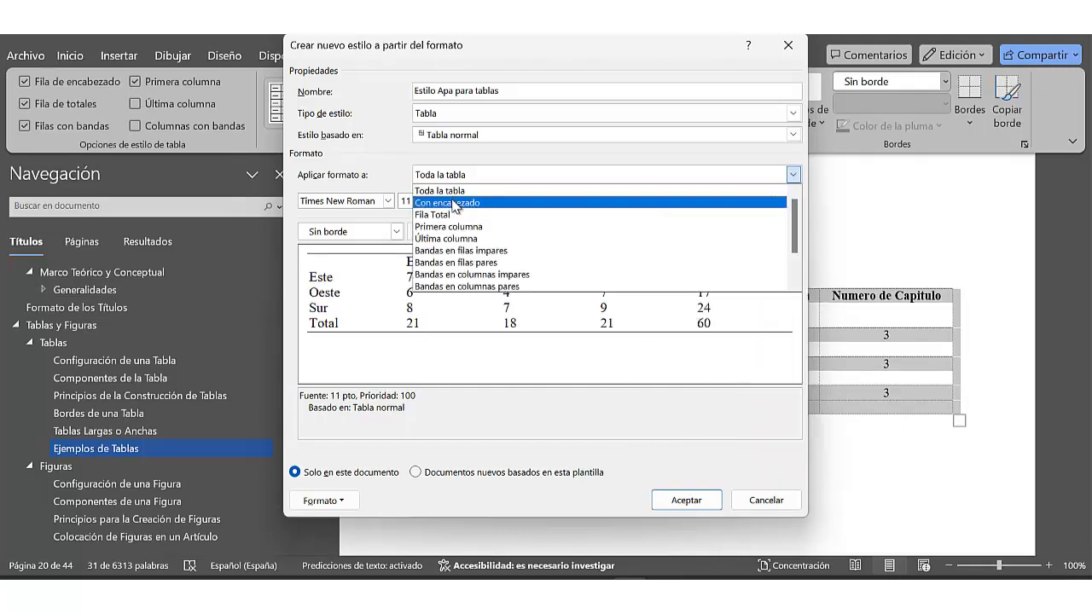
pyautogui.click(454, 191)
pyautogui.click(639, 232)
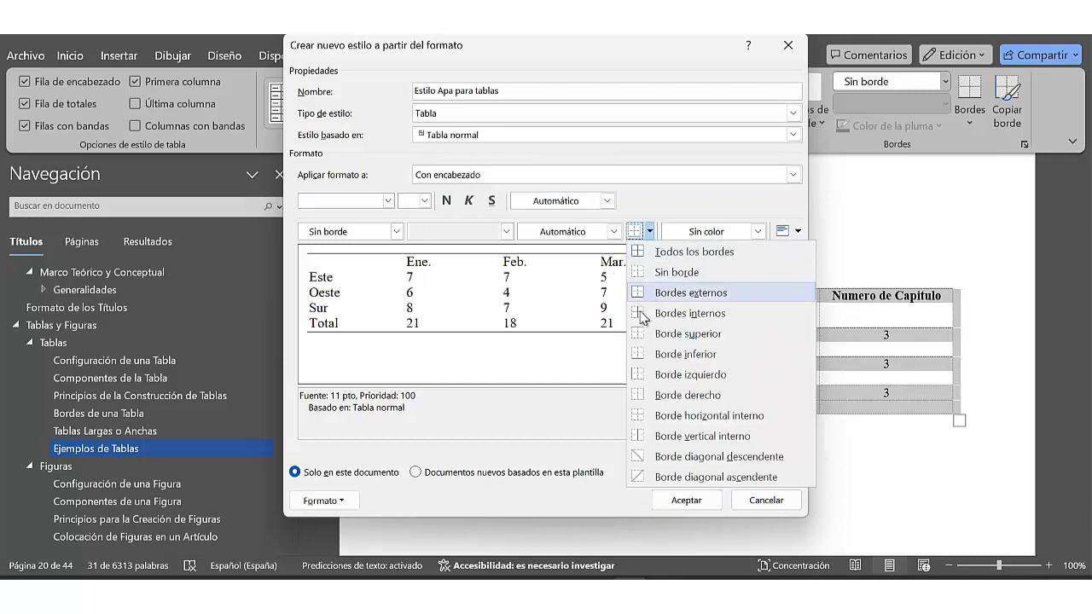
pyautogui.click(641, 358)
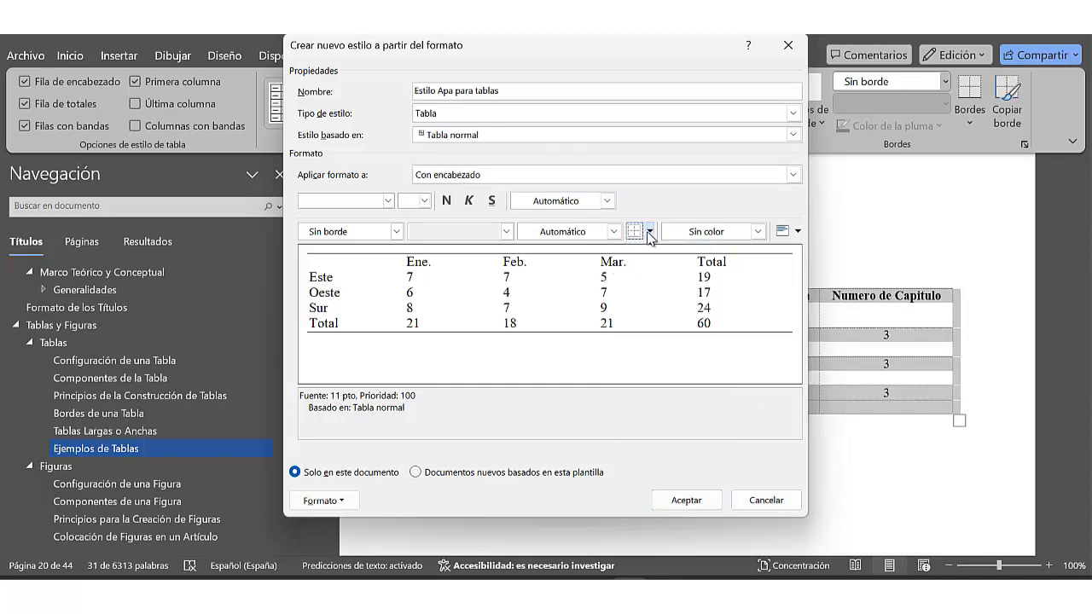
pyautogui.click(648, 231)
pyautogui.click(655, 324)
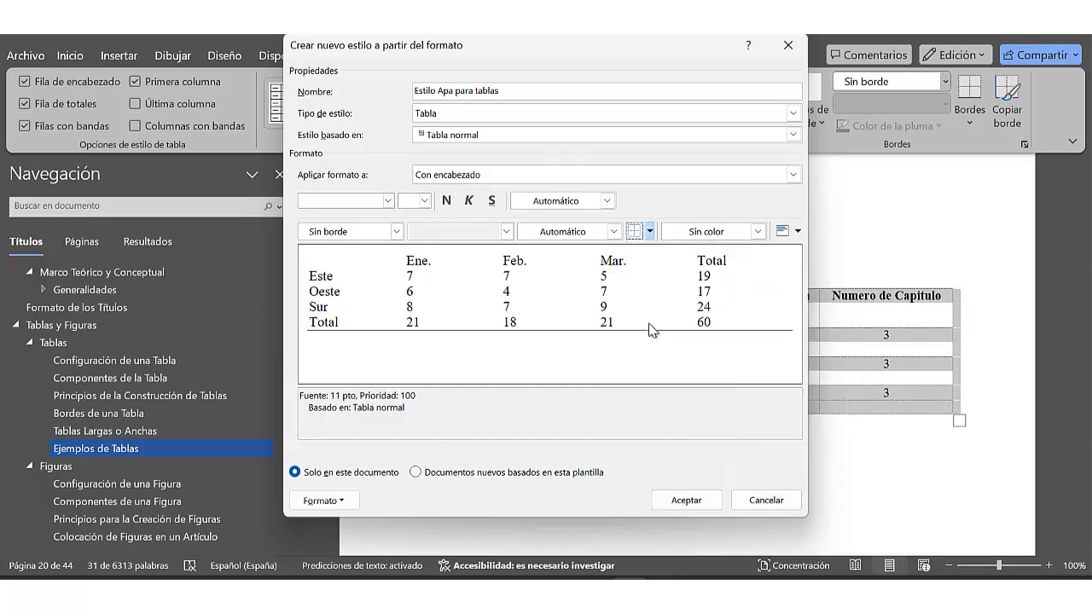
pyautogui.click(642, 238)
# - Give the style's total row (Fila Total) top and bottom borders, and save the new table style
pyautogui.click(524, 175)
pyautogui.click(456, 223)
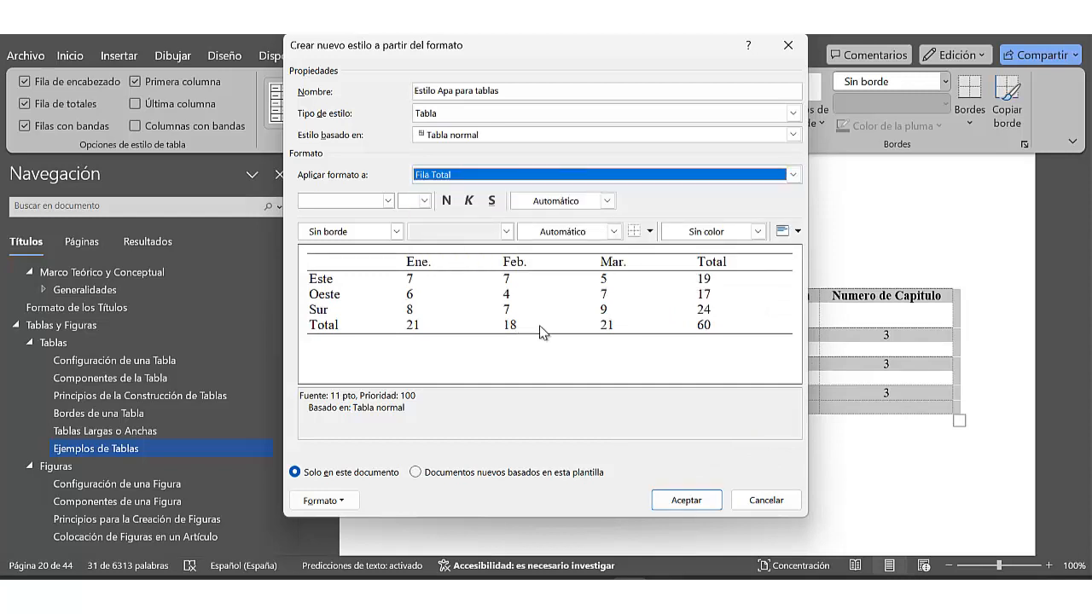
pyautogui.click(649, 232)
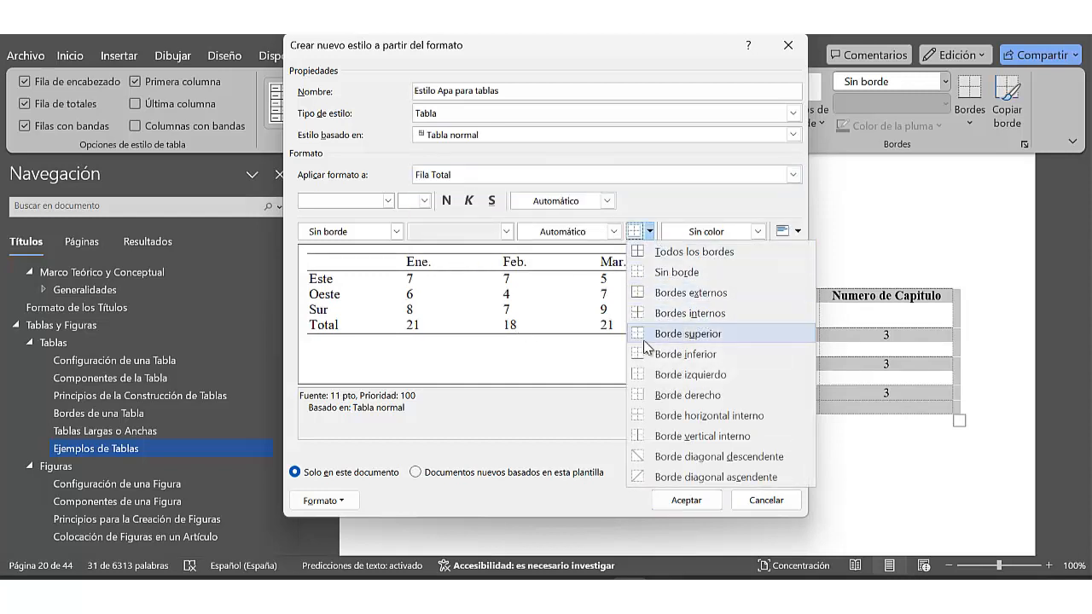
pyautogui.click(642, 337)
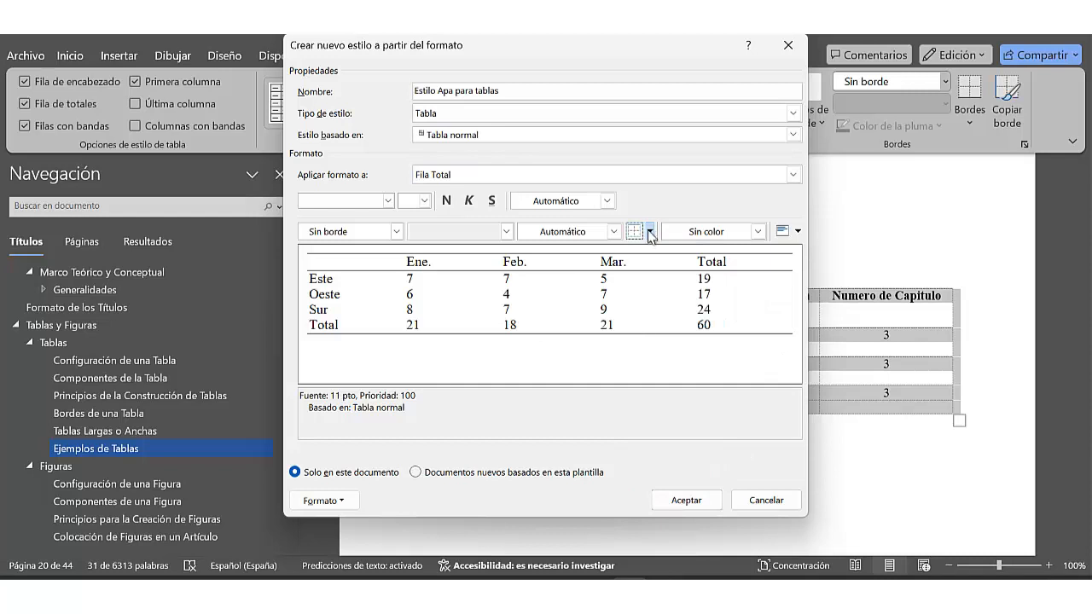
pyautogui.click(649, 232)
pyautogui.click(639, 341)
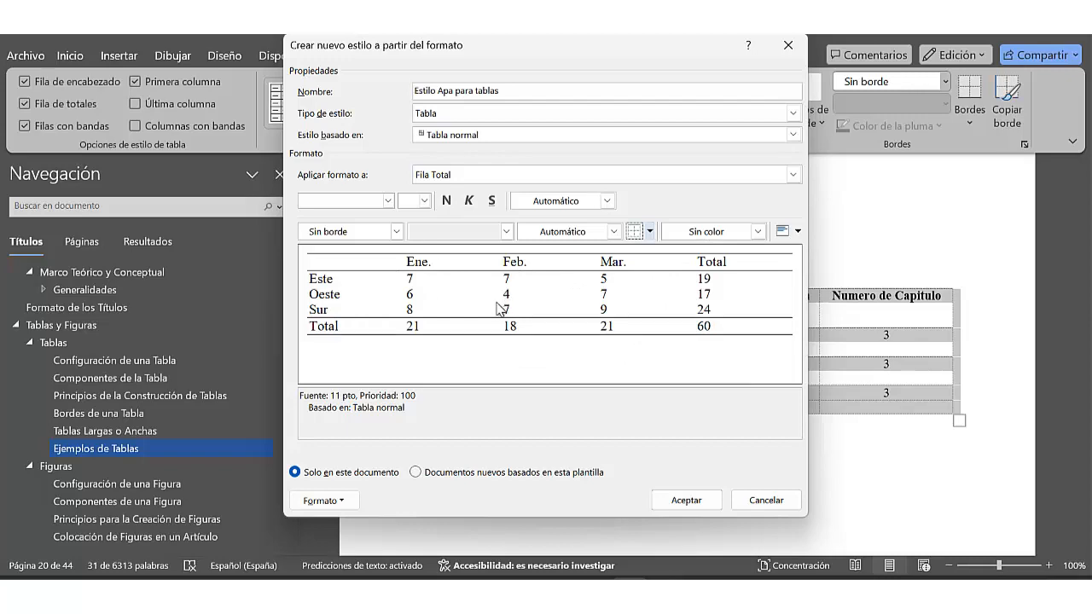
pyautogui.click(685, 499)
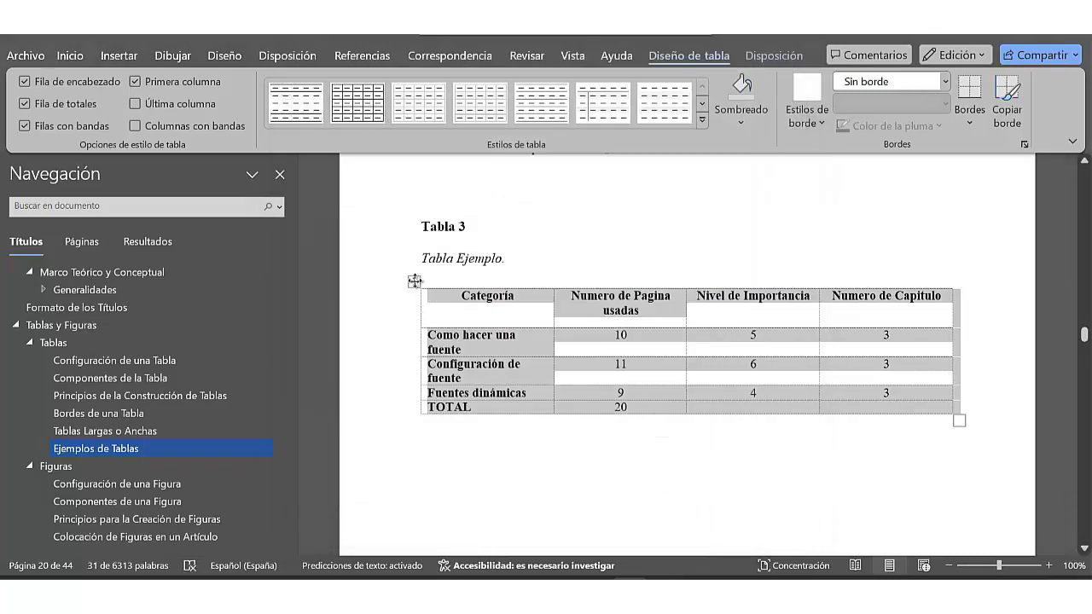
# - Apply the custom table style to the Tabla 3 table and add a blank line below the table
pyautogui.click(700, 124)
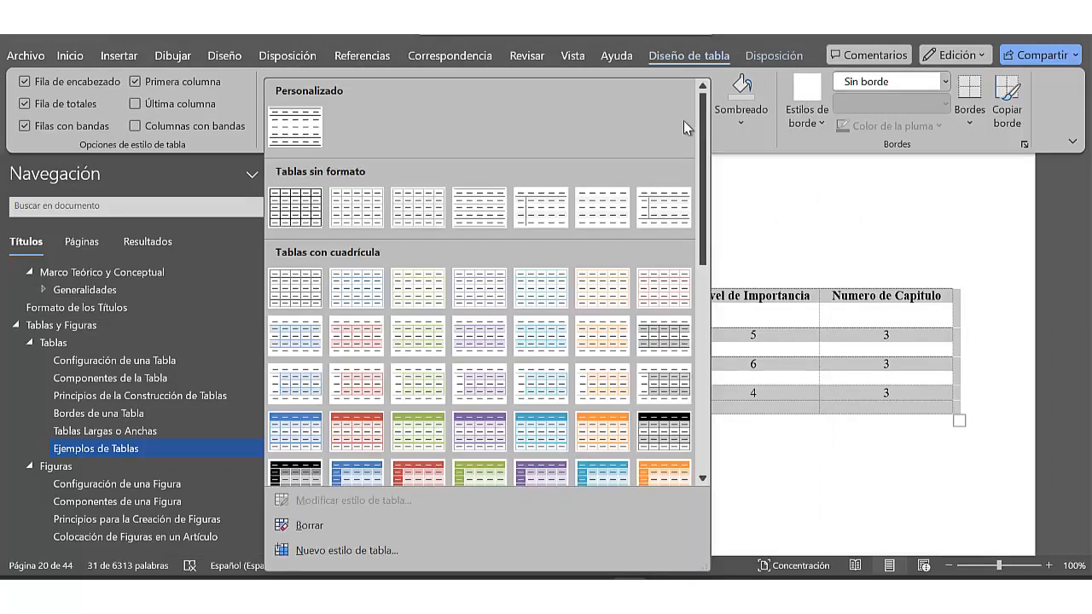
pyautogui.click(305, 131)
pyautogui.click(675, 458)
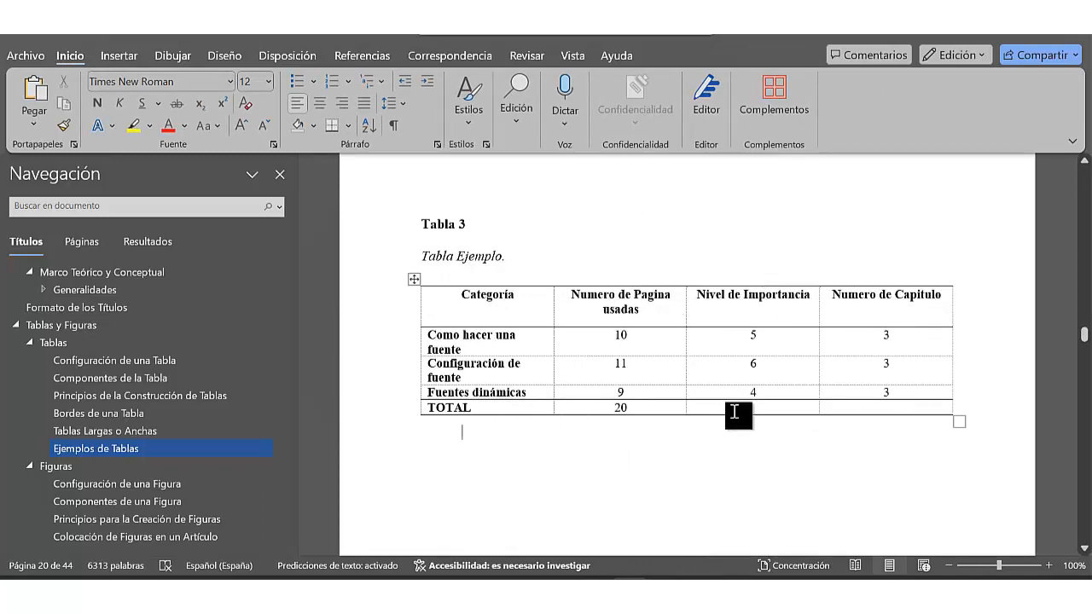
pyautogui.press('Return')
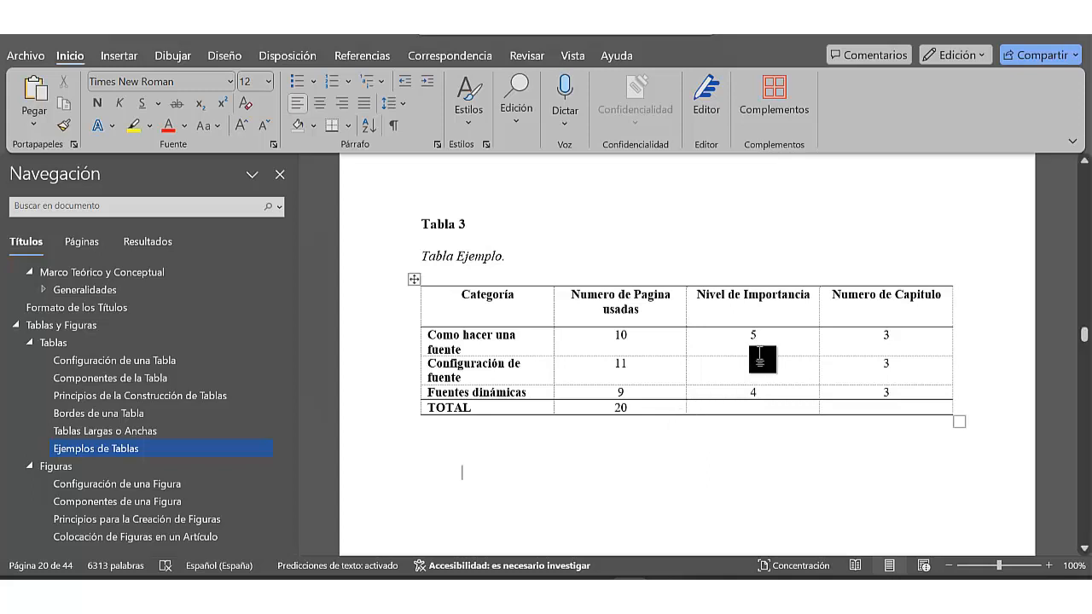
pyautogui.click(491, 425)
# - Go to Figura 2 and place the cursor at the end of its title "Ejemplo de una Tabla"
pyautogui.moveTo(1083, 336); pyautogui.dragTo(1089, 347)
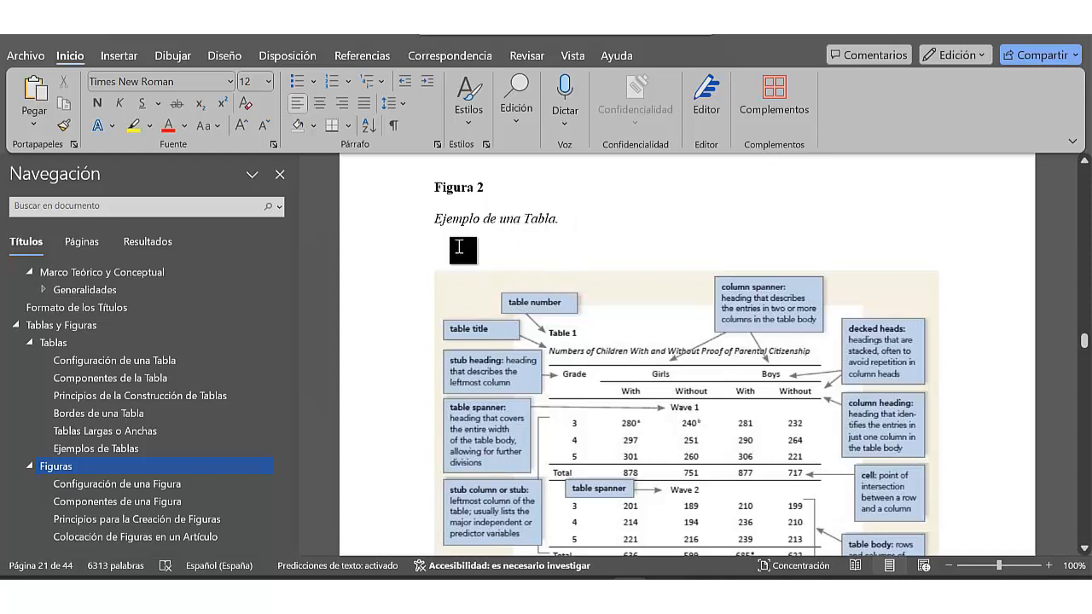
pyautogui.click(556, 220)
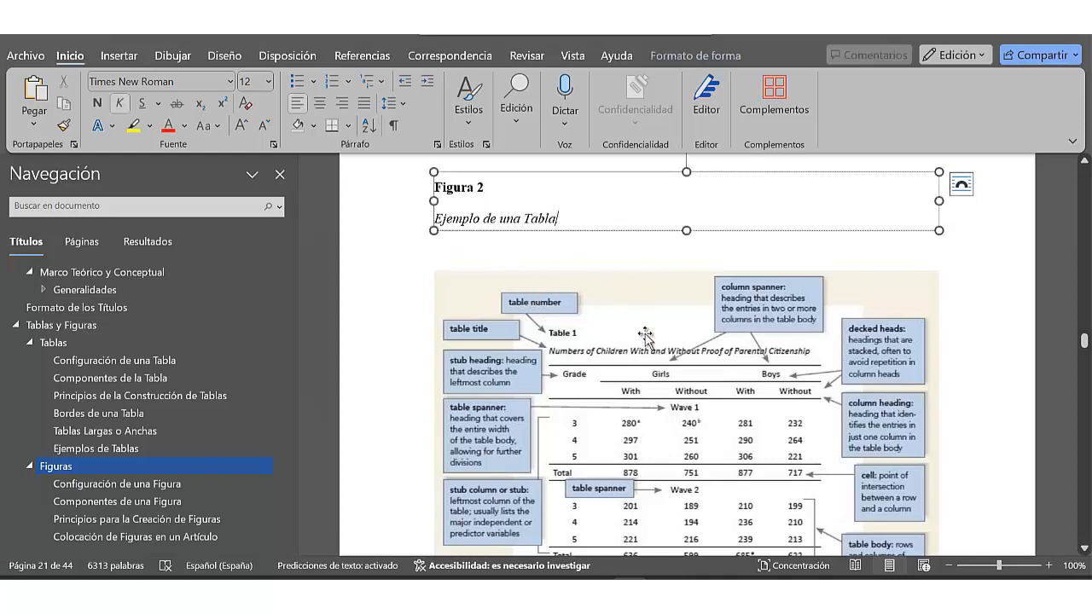
# - Delete the existing caption text box with the title "Ejemplo de Imagen." above the image of Figura 3
pyautogui.click(646, 336)
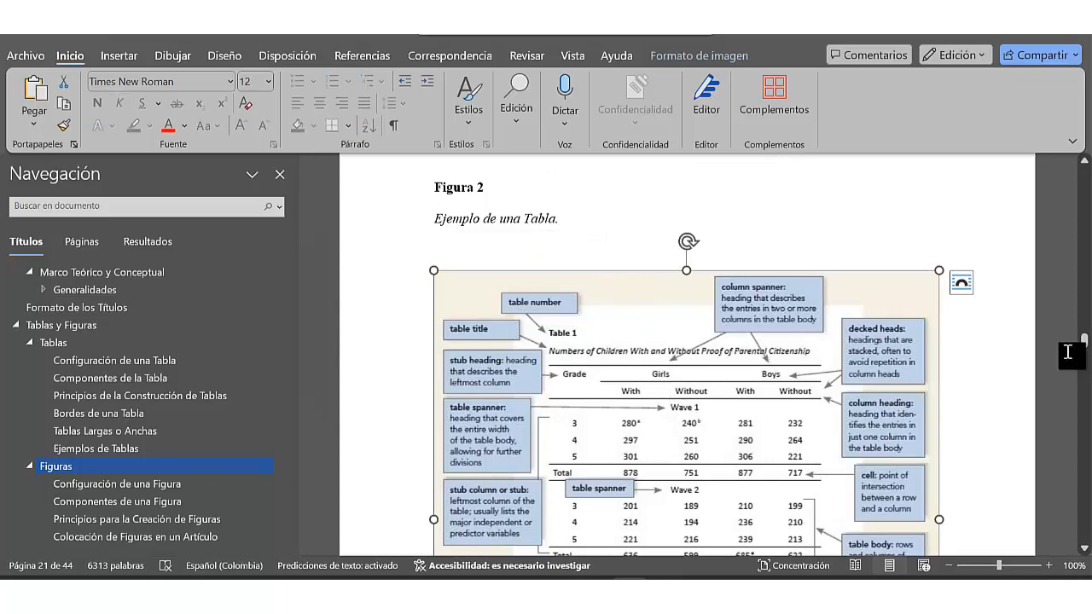
pyautogui.moveTo(1084, 342); pyautogui.dragTo(1086, 350)
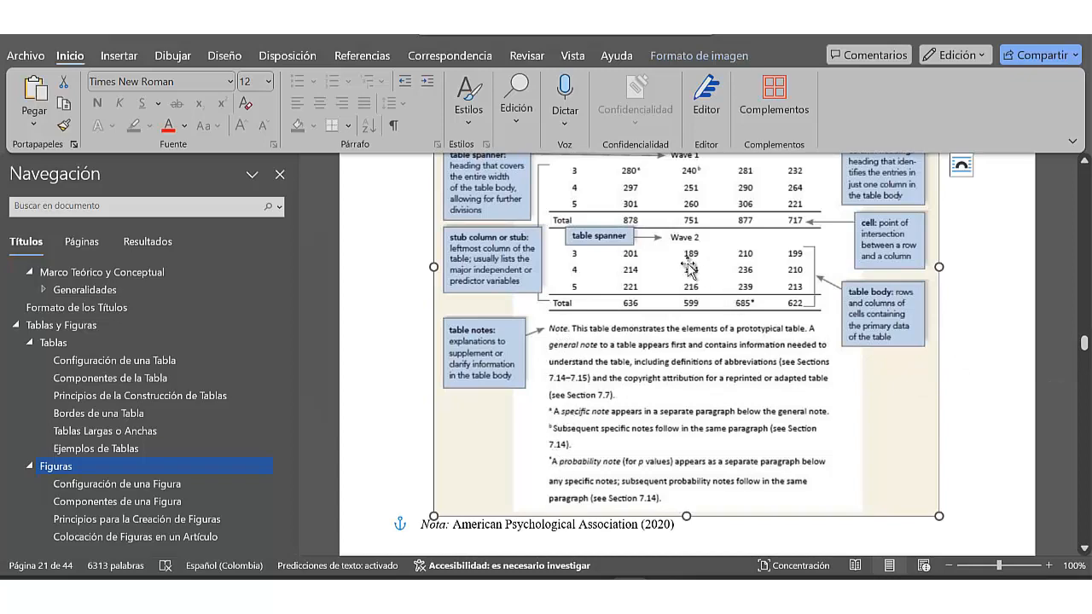
pyautogui.moveTo(1084, 343); pyautogui.dragTo(1087, 350)
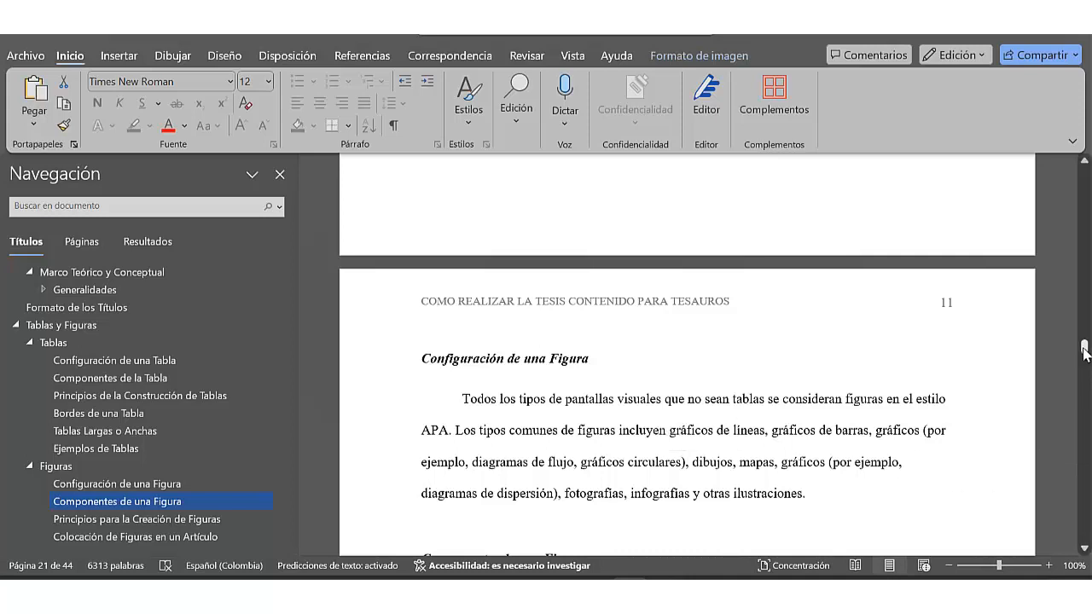
pyautogui.moveTo(1083, 350); pyautogui.dragTo(1084, 355)
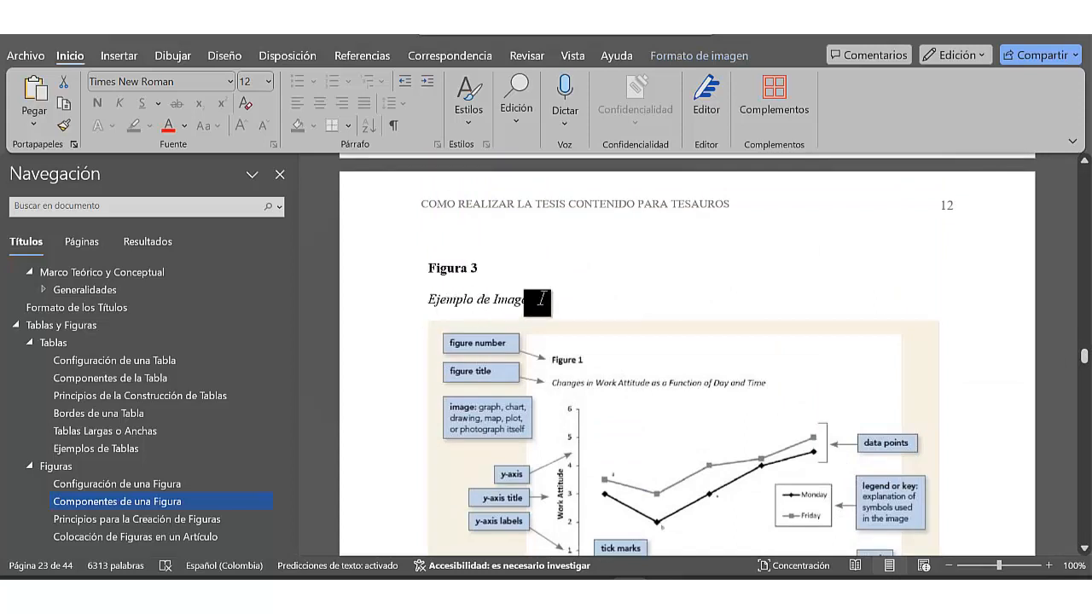
pyautogui.click(448, 288)
pyautogui.click(574, 338)
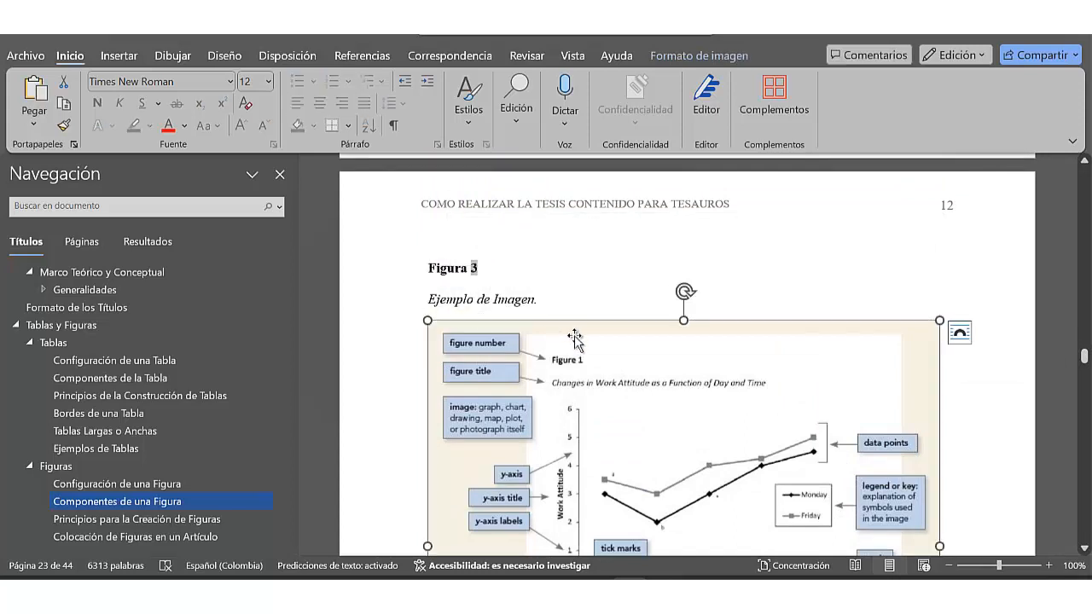
pyautogui.click(460, 299)
pyautogui.click(941, 270)
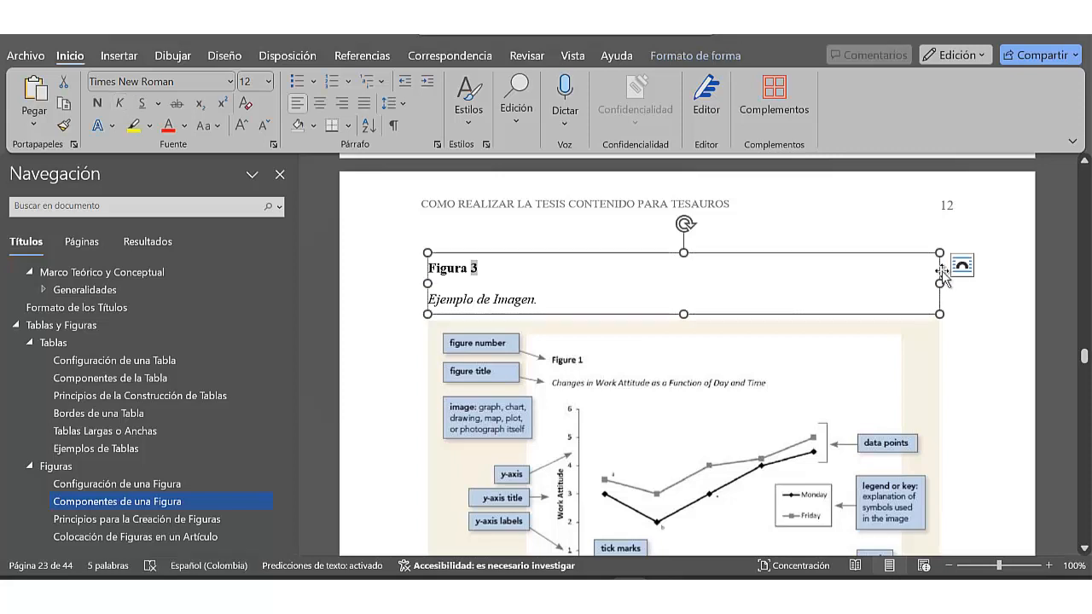
pyautogui.press('Delete')
pyautogui.hotkey('ctrl', 'z')
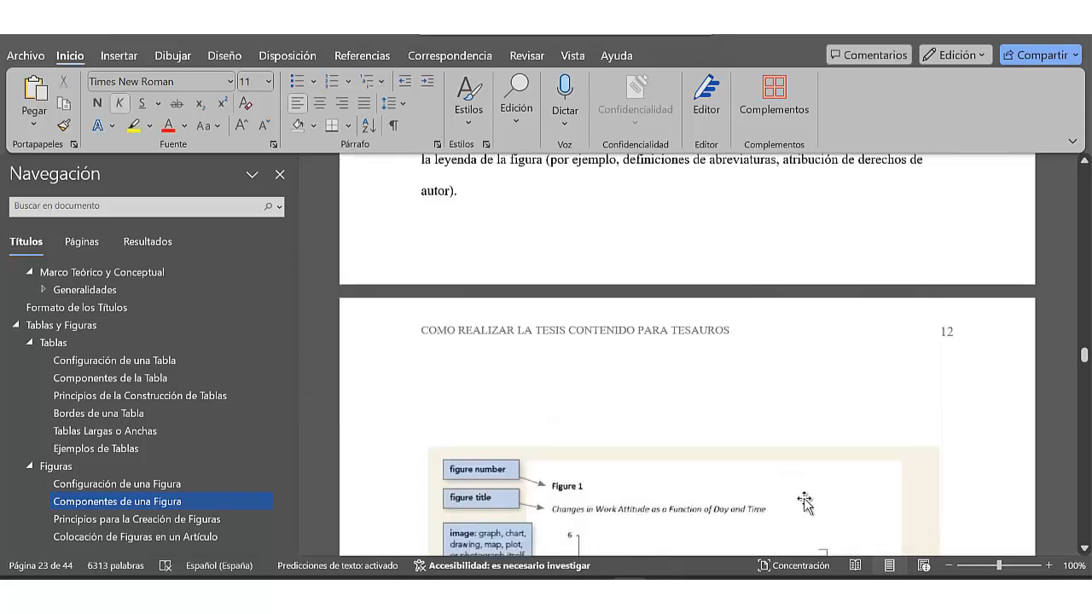
pyautogui.click(804, 501)
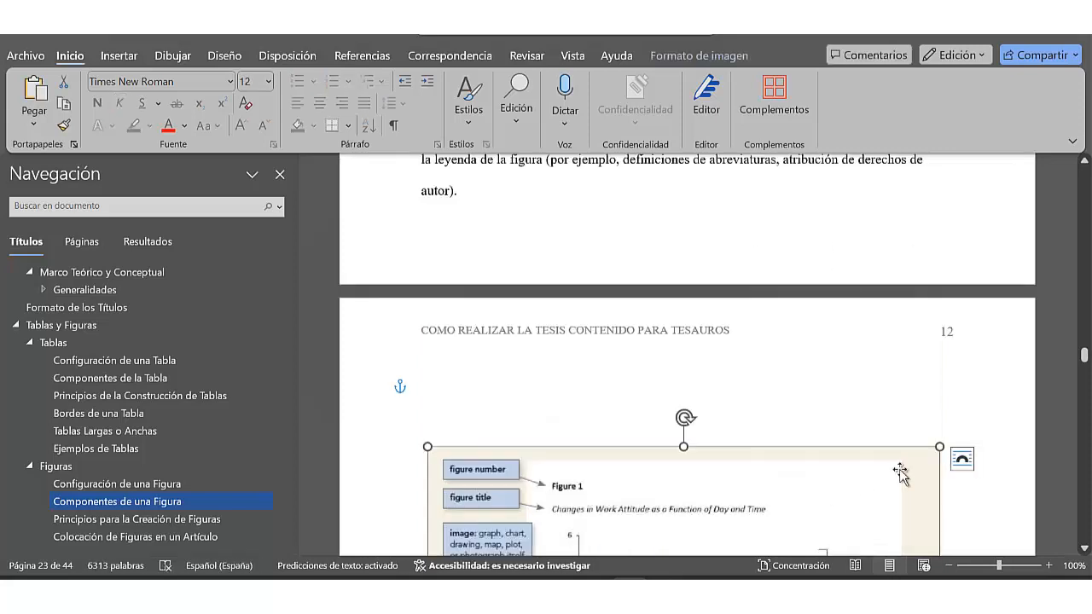
pyautogui.click(962, 461)
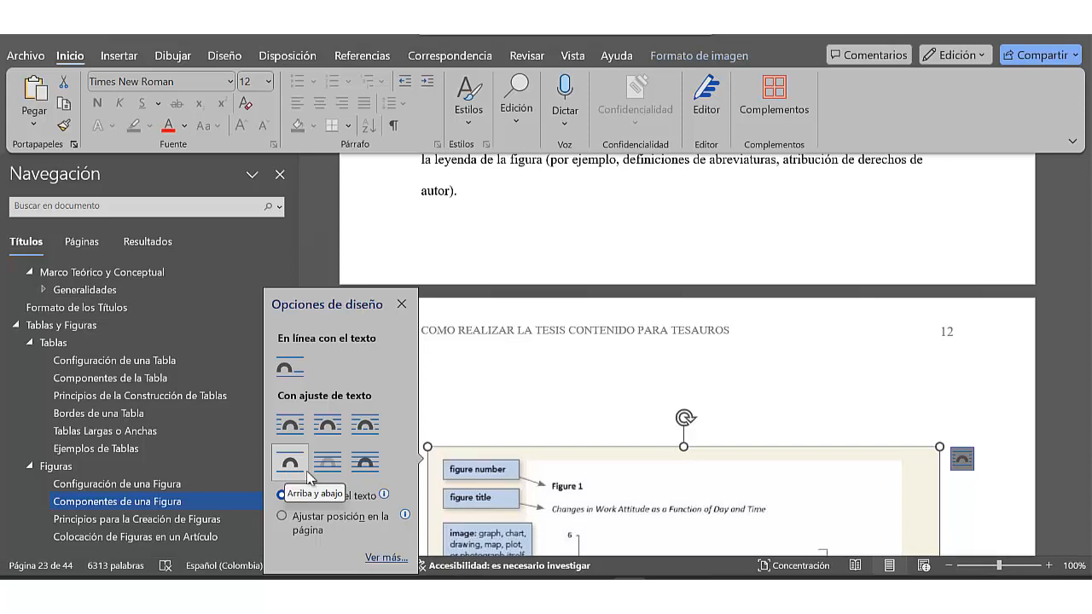
pyautogui.click(578, 467)
pyautogui.rightClick(579, 466)
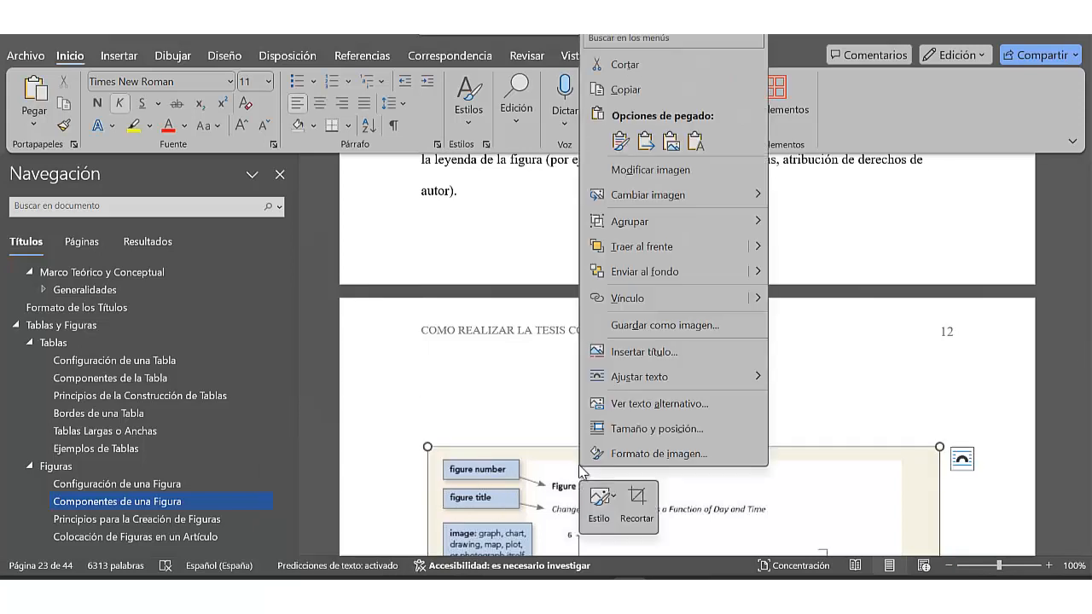
pyautogui.click(649, 353)
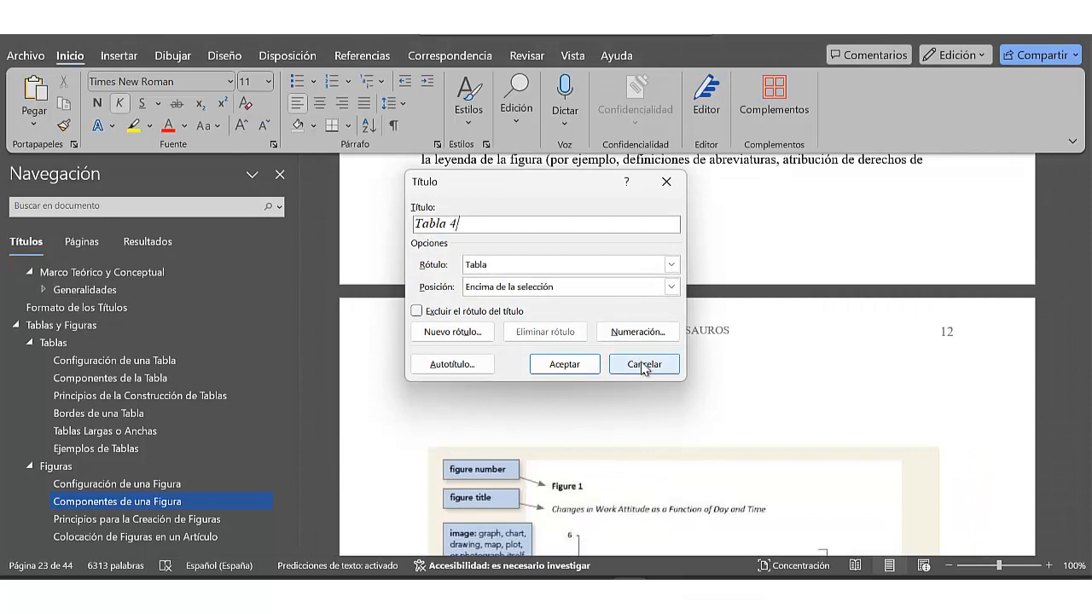
pyautogui.click(642, 364)
pyautogui.click(352, 58)
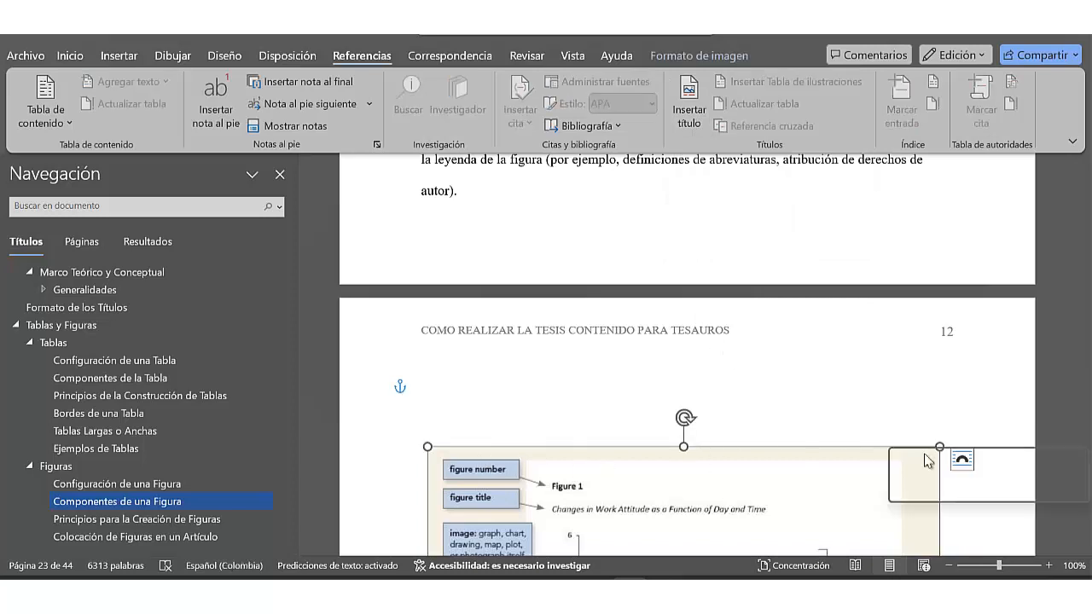
# - Insert a caption above the image with the label Figura and "Ejemplo de Figura." on a second line, enlarging the caption box upward
pyautogui.rightClick(460, 455)
pyautogui.click(515, 345)
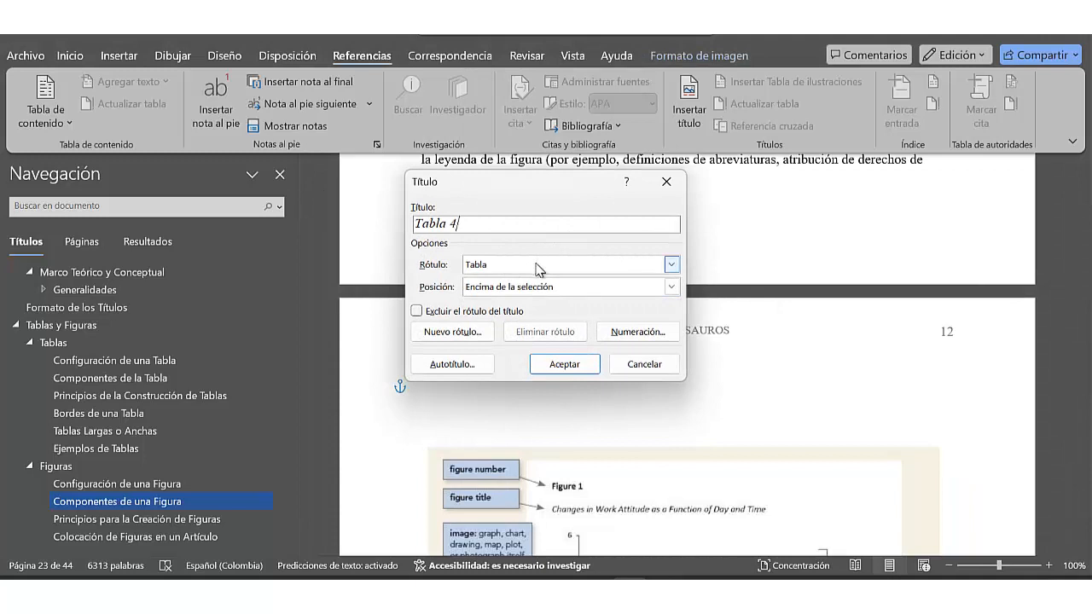
pyautogui.click(539, 266)
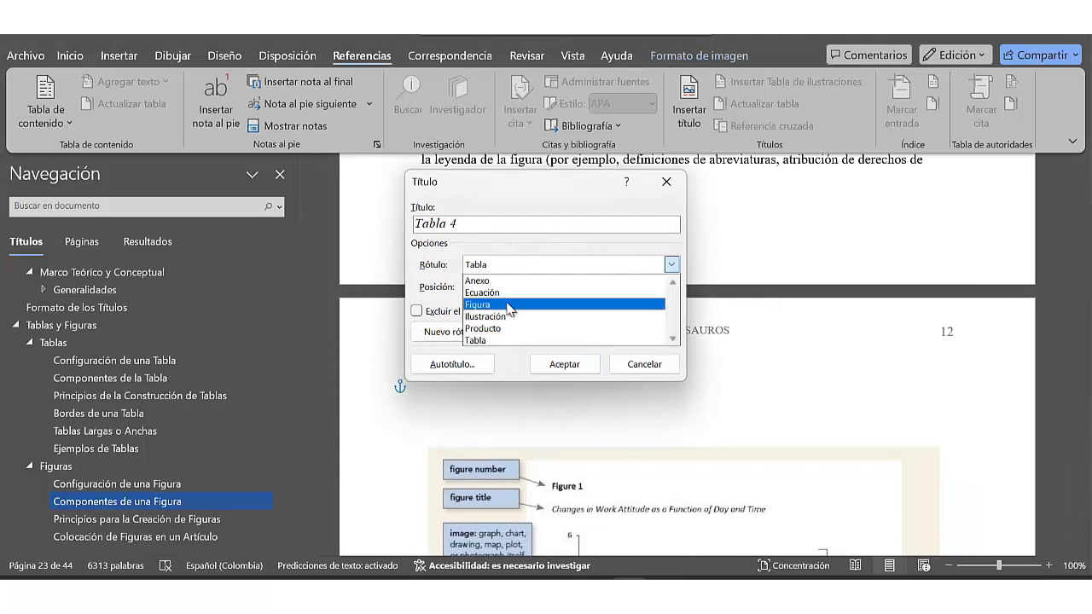
pyautogui.click(509, 305)
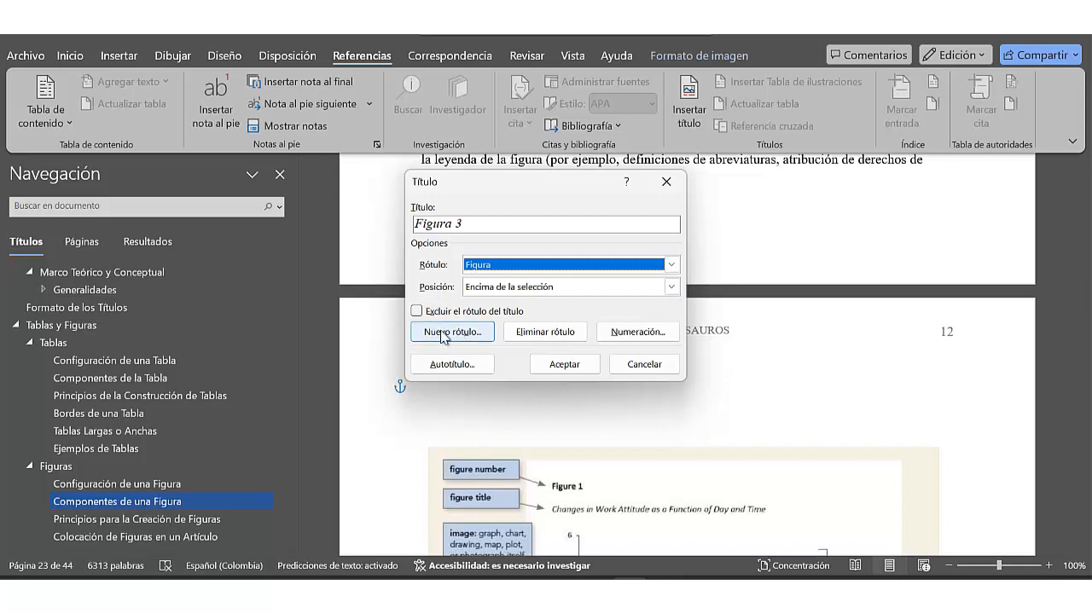
pyautogui.click(551, 224)
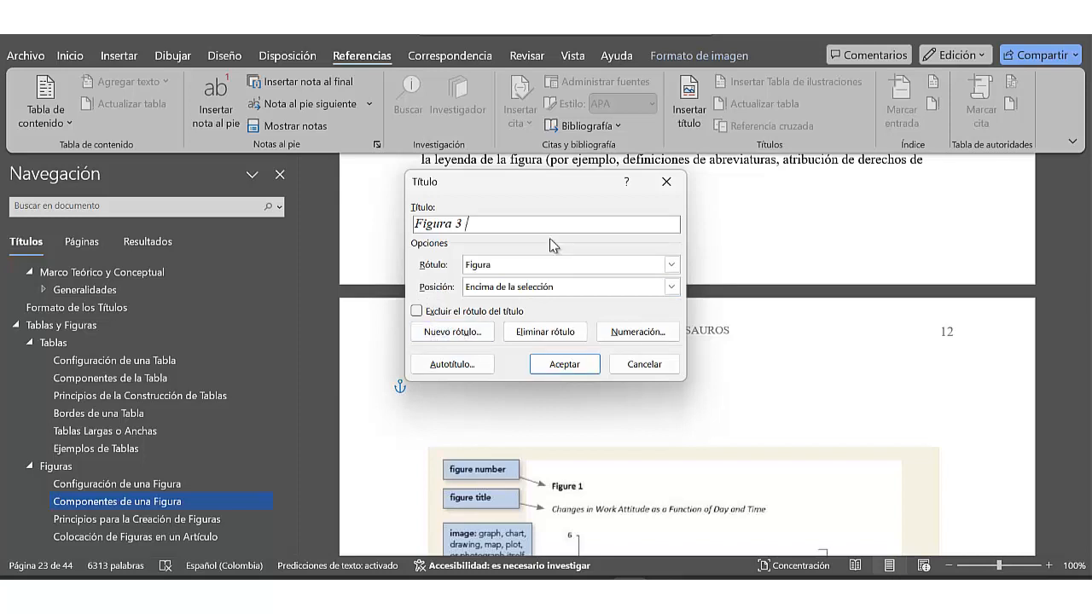
pyautogui.write('Ejemplo de Figura.')
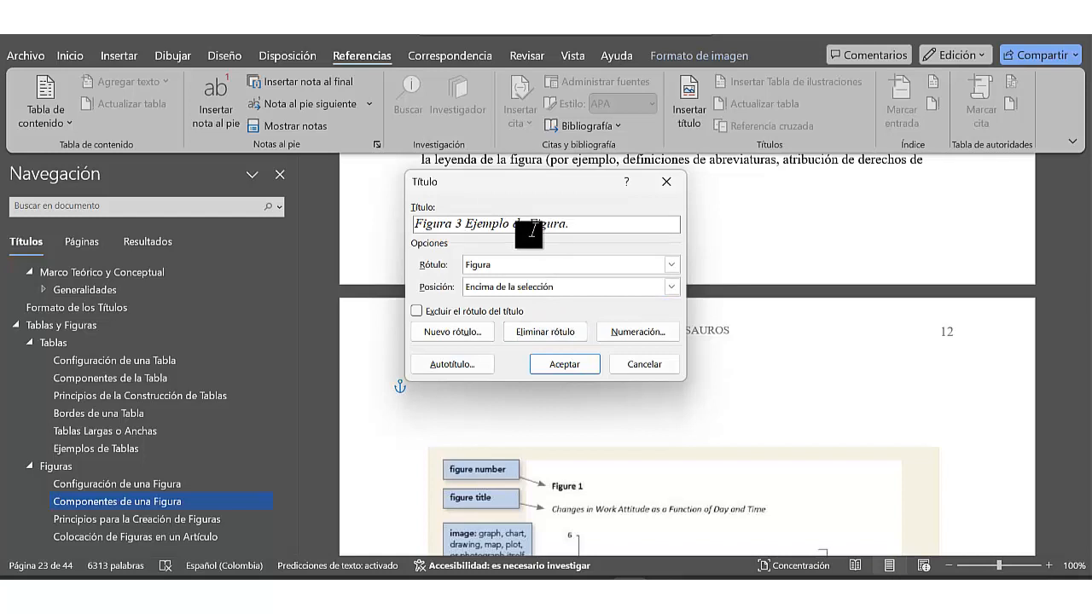
pyautogui.hotkey('ctrl', 'z')
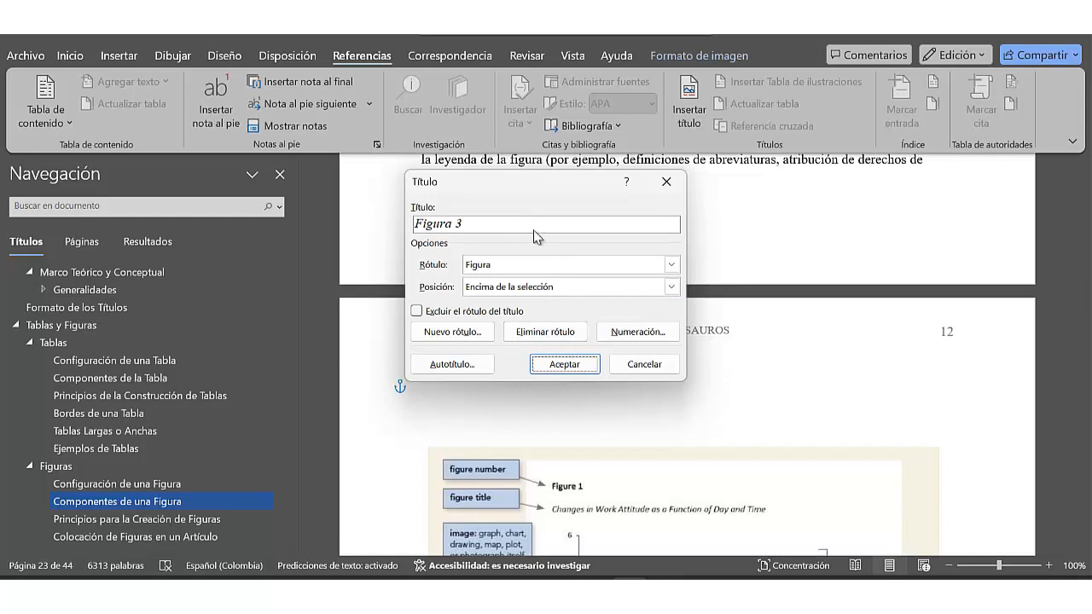
pyautogui.click(564, 365)
pyautogui.moveTo(682, 405); pyautogui.dragTo(683, 380)
# - Make the "Figura 3" line of the caption bold and remove its italics
pyautogui.moveTo(534, 427); pyautogui.dragTo(437, 397)
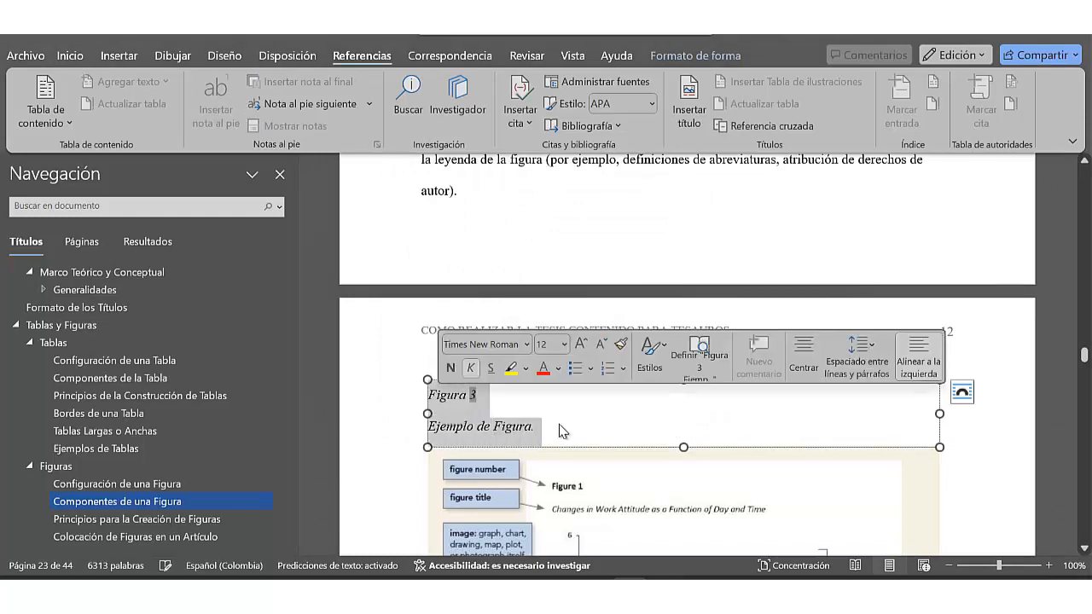
pyautogui.click(529, 400)
pyautogui.tripleClick(434, 400)
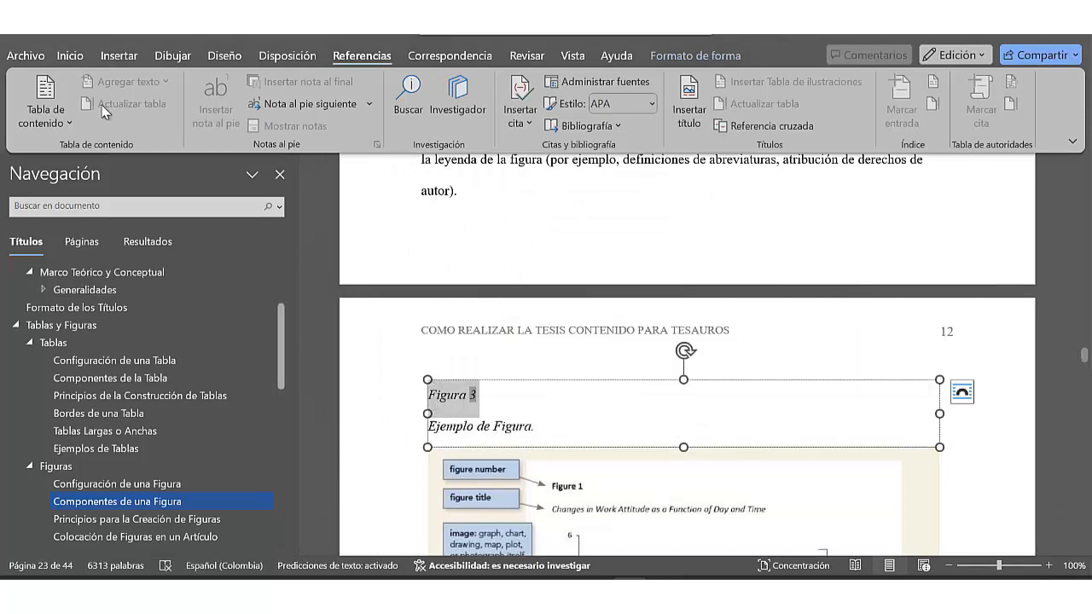
pyautogui.click(71, 55)
pyautogui.click(97, 103)
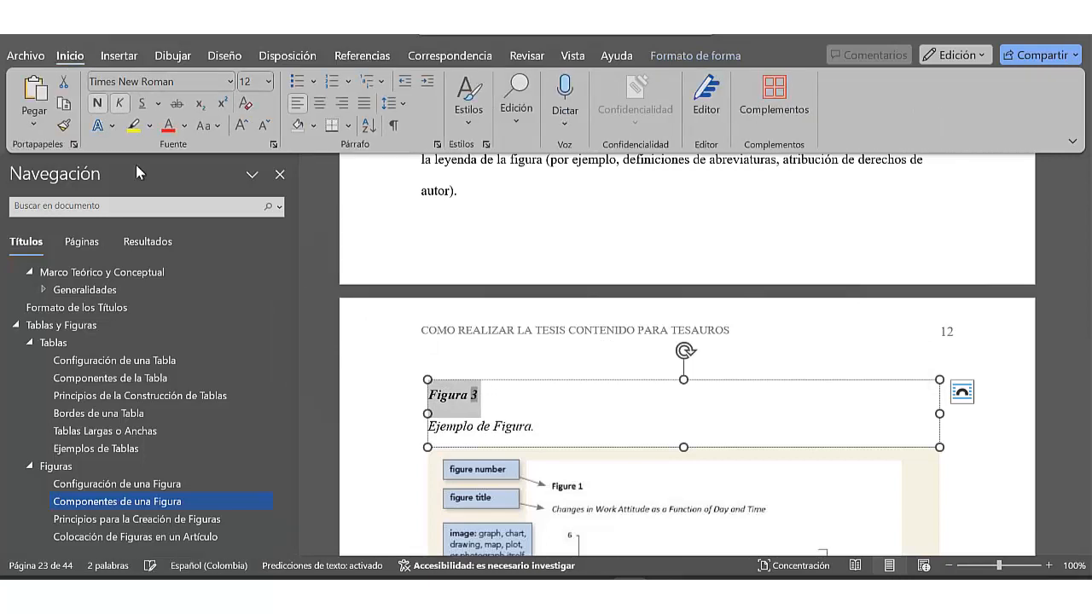
pyautogui.click(120, 103)
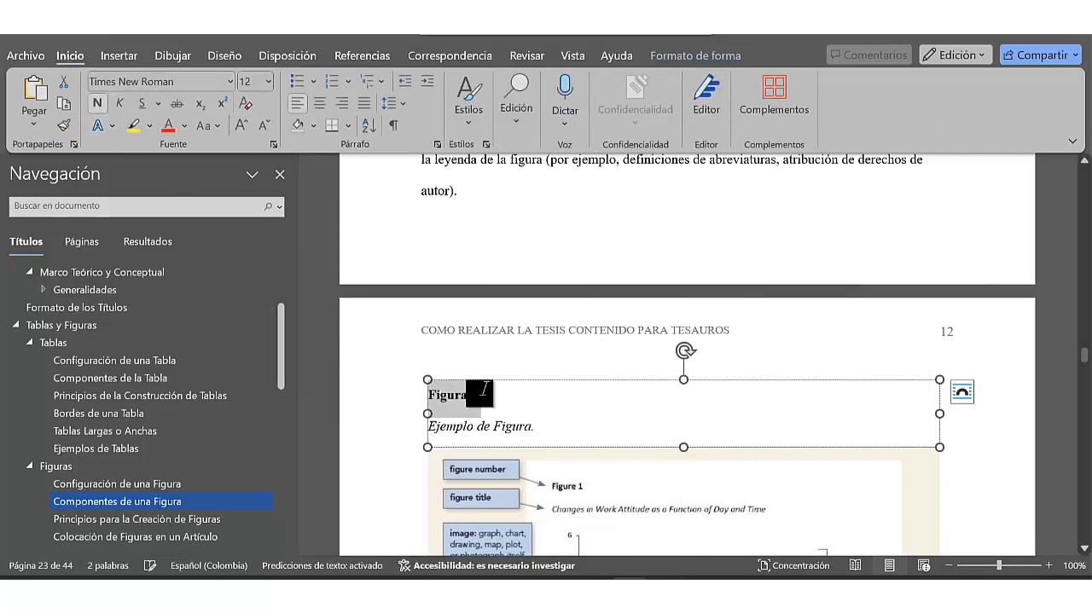
pyautogui.click(548, 425)
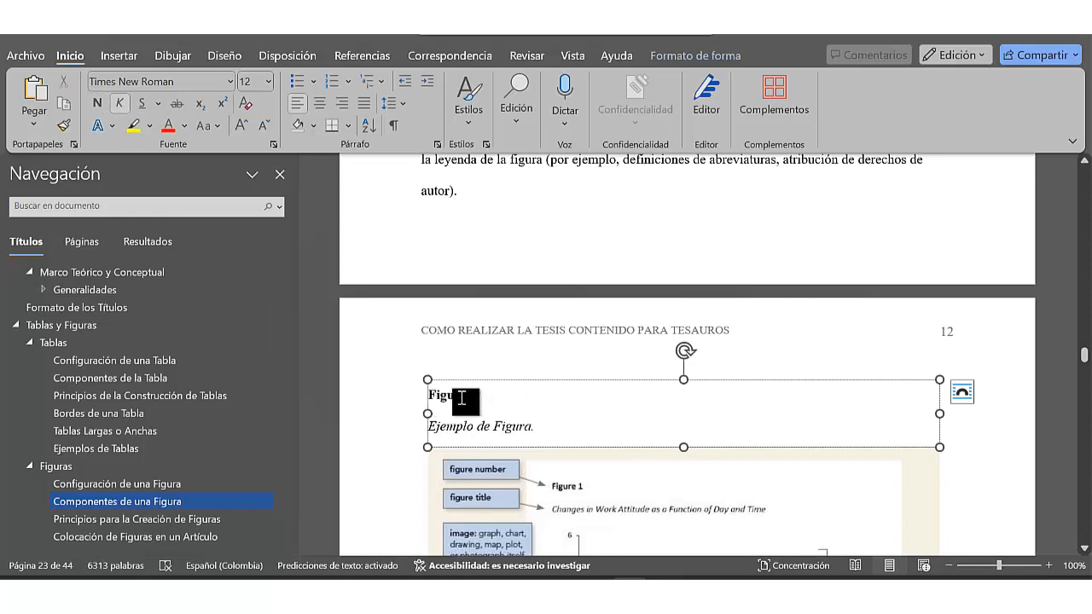
# - Check the paragraph alignment, indentation and spacing settings of both caption lines of Figura 3
pyautogui.moveTo(518, 426); pyautogui.dragTo(450, 401)
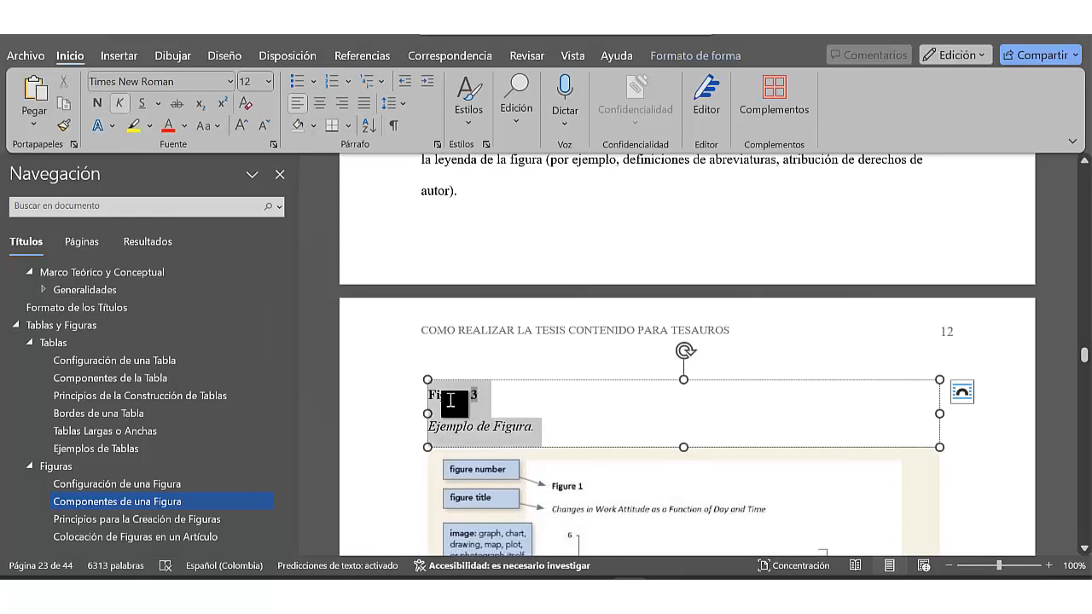
pyautogui.rightClick(451, 401)
pyautogui.click(488, 386)
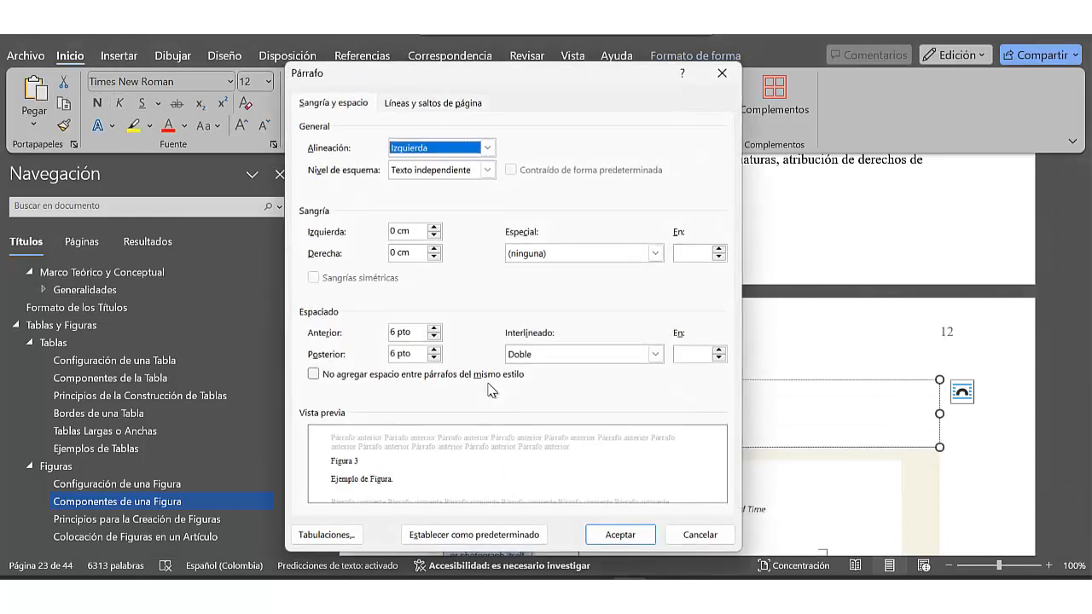
pyautogui.click(700, 534)
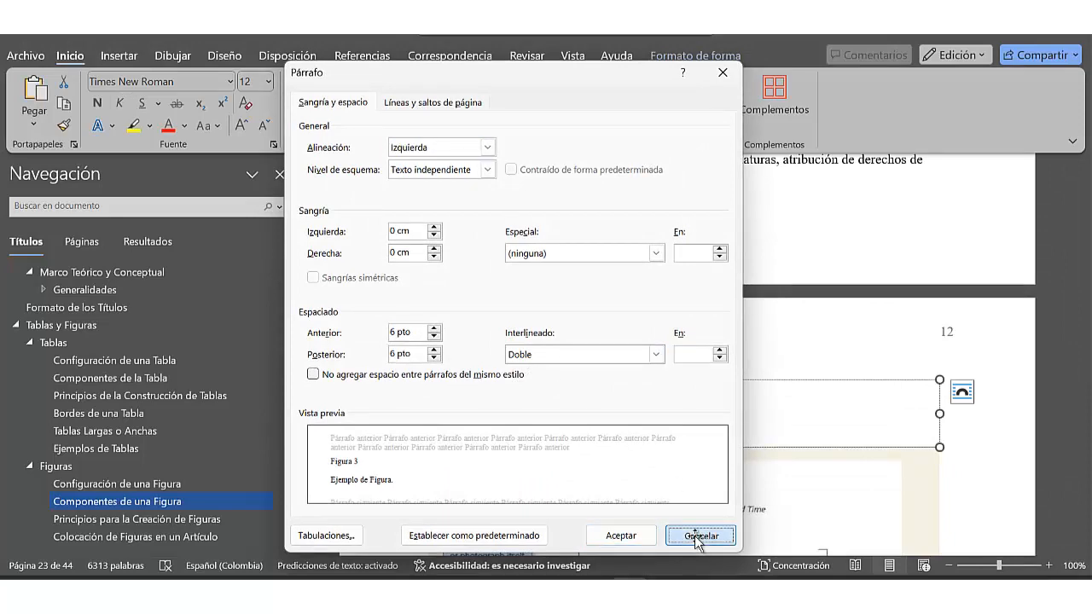
pyautogui.rightClick(466, 413)
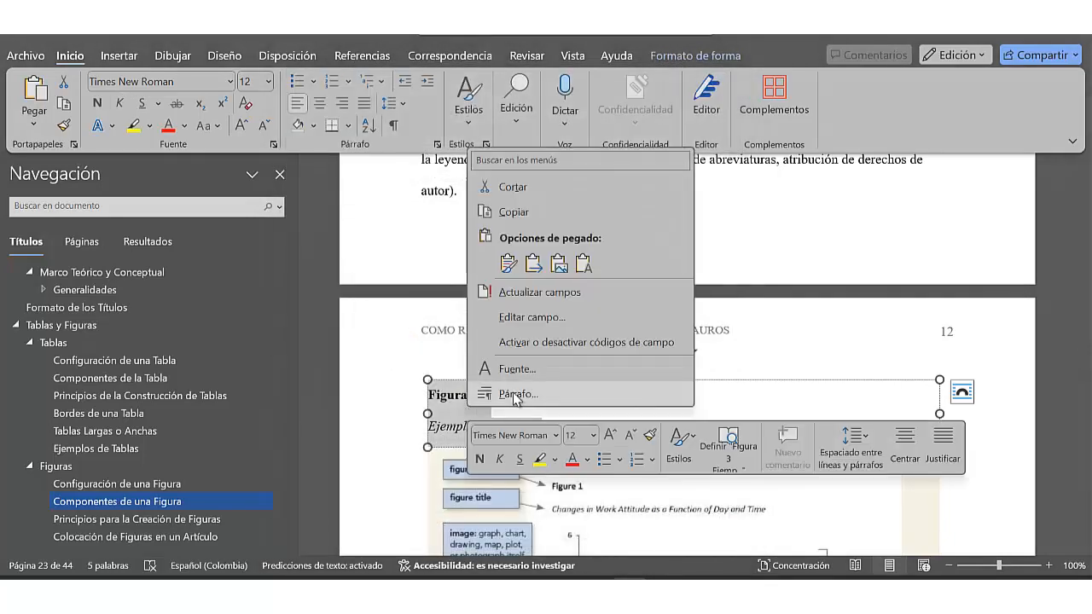
pyautogui.click(493, 393)
pyautogui.click(620, 535)
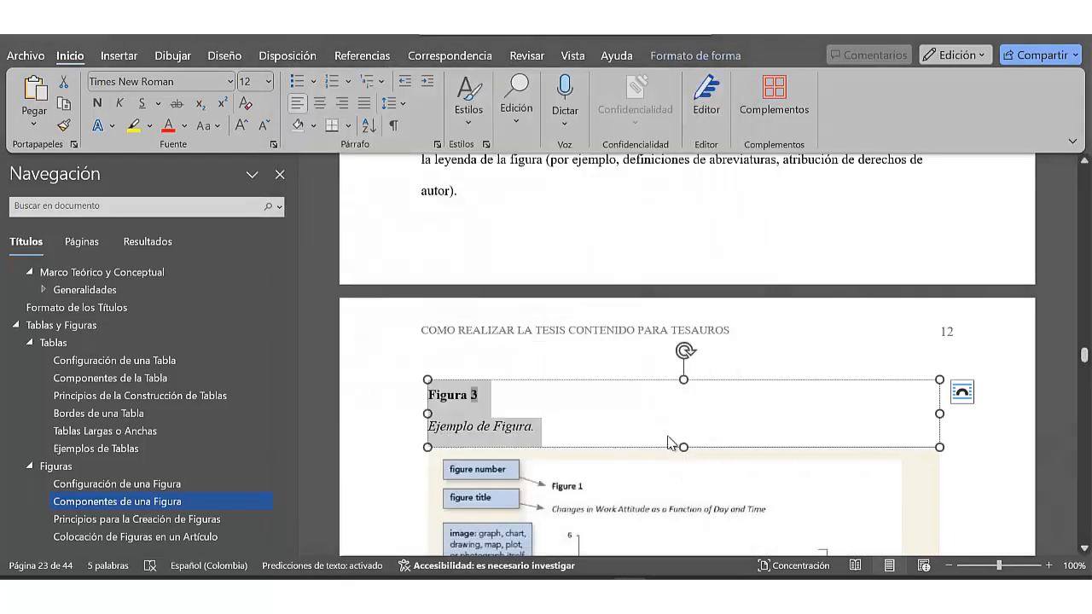
pyautogui.click(671, 428)
# - Remove the blank line between the image of Figura 3 and its Nota line
pyautogui.moveTo(1085, 360); pyautogui.dragTo(1085, 363)
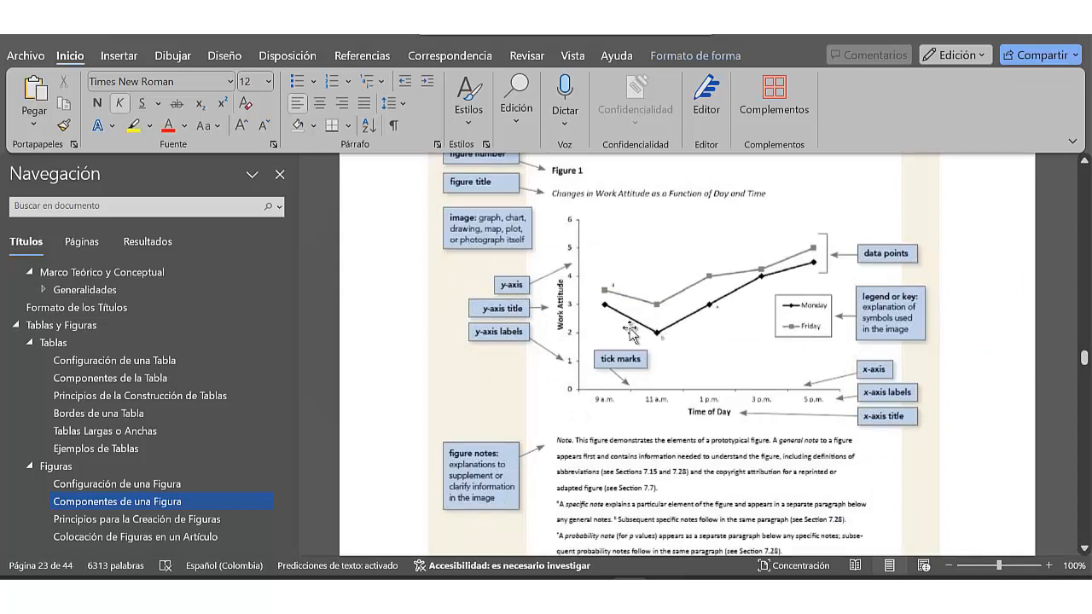
pyautogui.moveTo(1085, 356); pyautogui.dragTo(1086, 364)
pyautogui.click(432, 402)
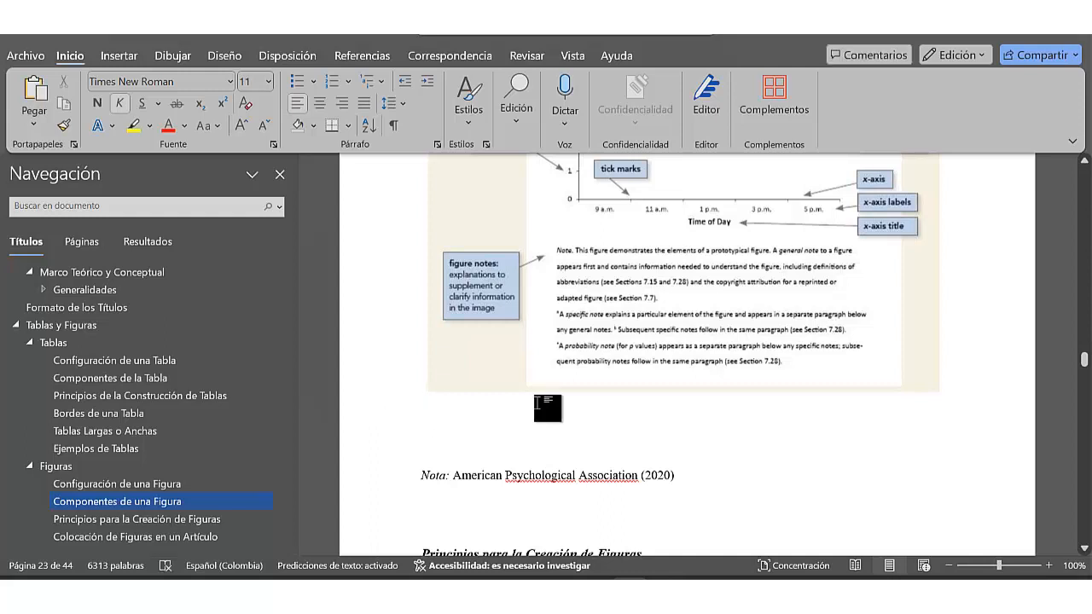
pyautogui.press('BackSpace')
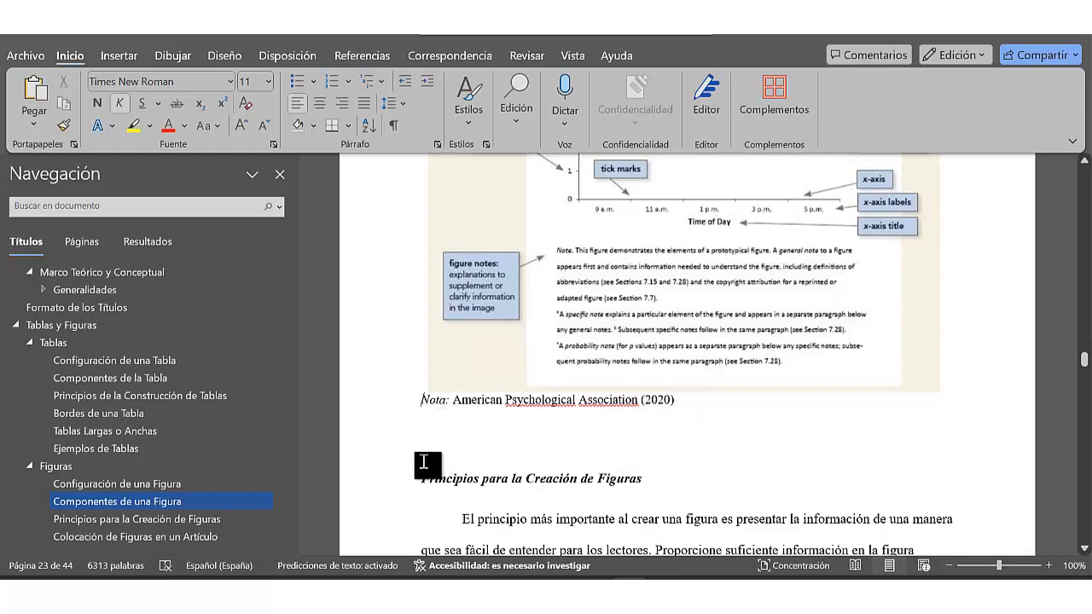
# - Check the font formatting of the word "Nota:" and of the whole note line below Figura 3
pyautogui.doubleClick(431, 399)
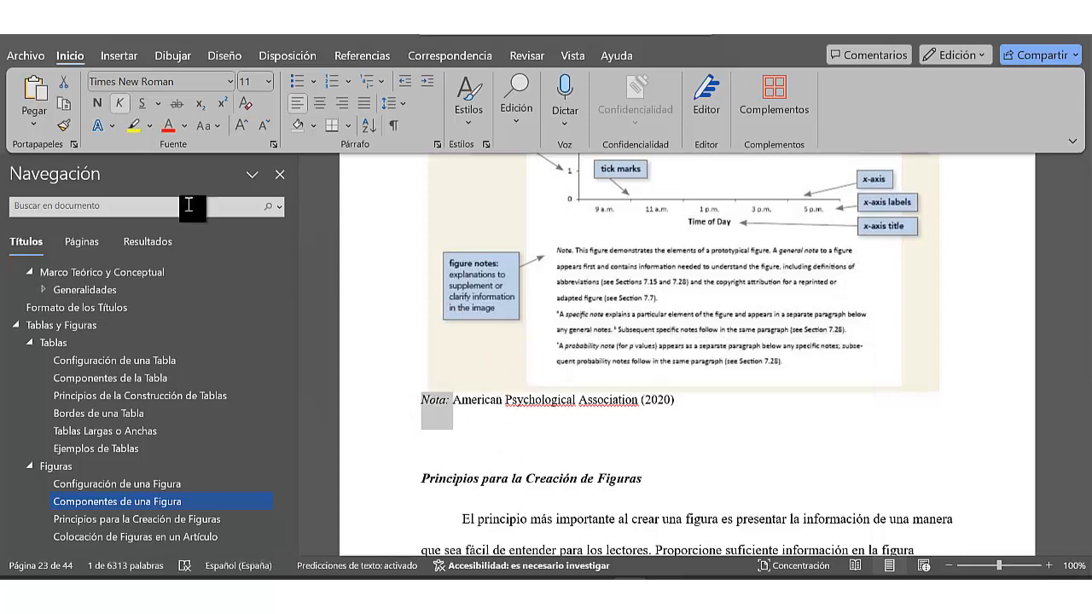
pyautogui.tripleClick(546, 417)
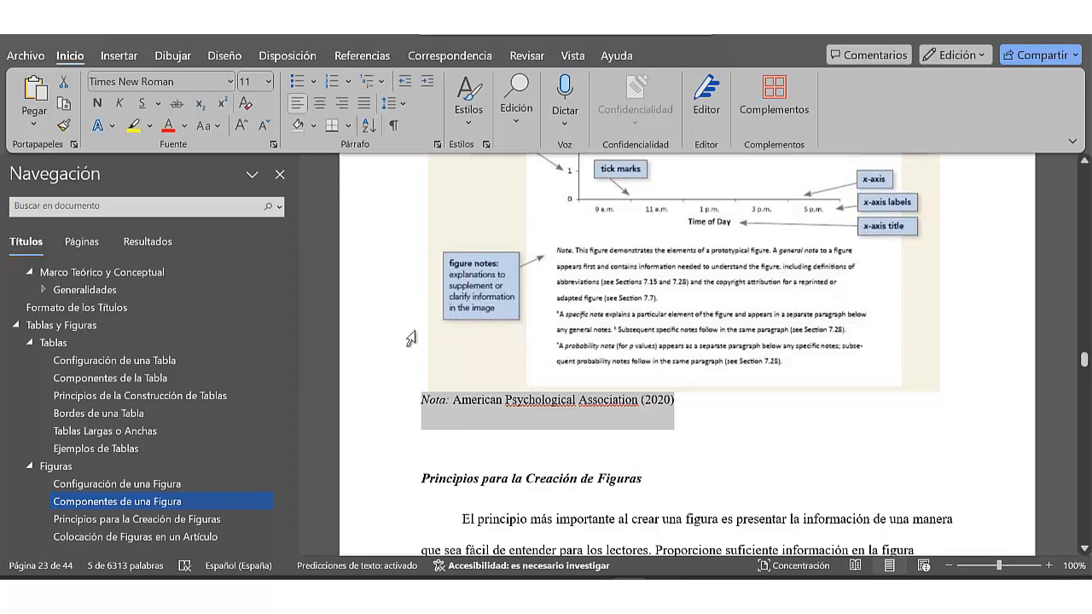
pyautogui.click(451, 422)
# - Review the sections on figure creation principles and placement in an article, and look back over Figura 3 up to Figura 2
pyautogui.moveTo(1086, 351); pyautogui.dragTo(1085, 362)
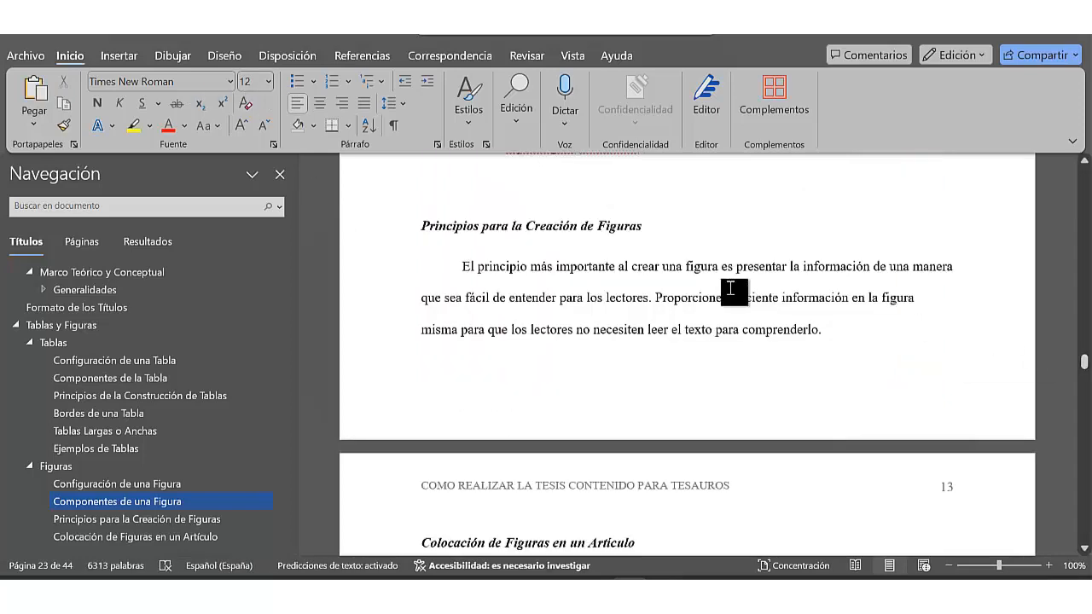
pyautogui.scroll(4, 588, 332)
pyautogui.scroll(-6, 687, 354)
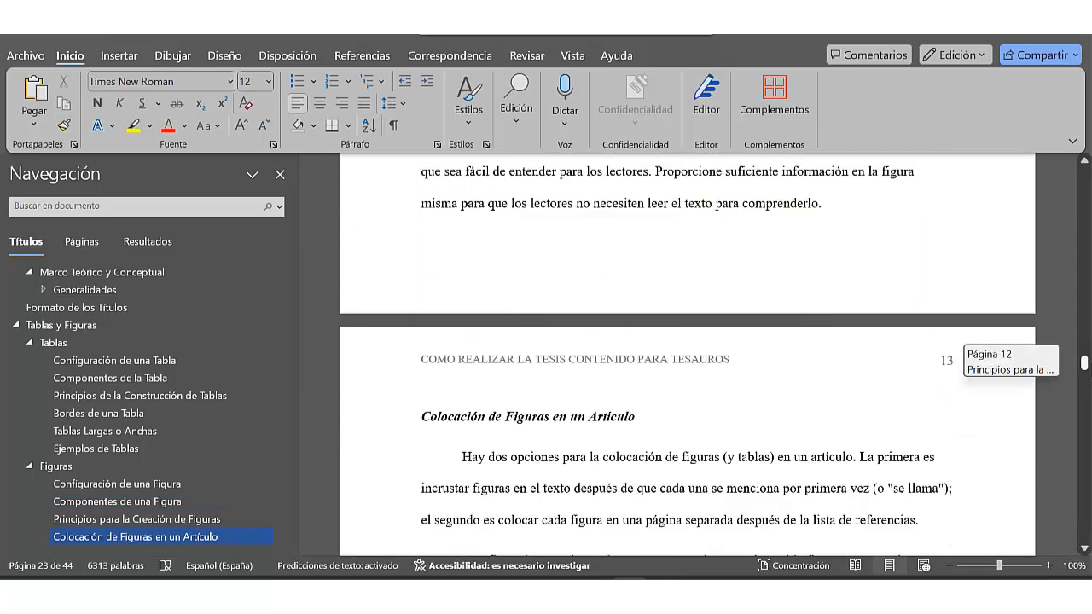
pyautogui.scroll(-1, 918, 407)
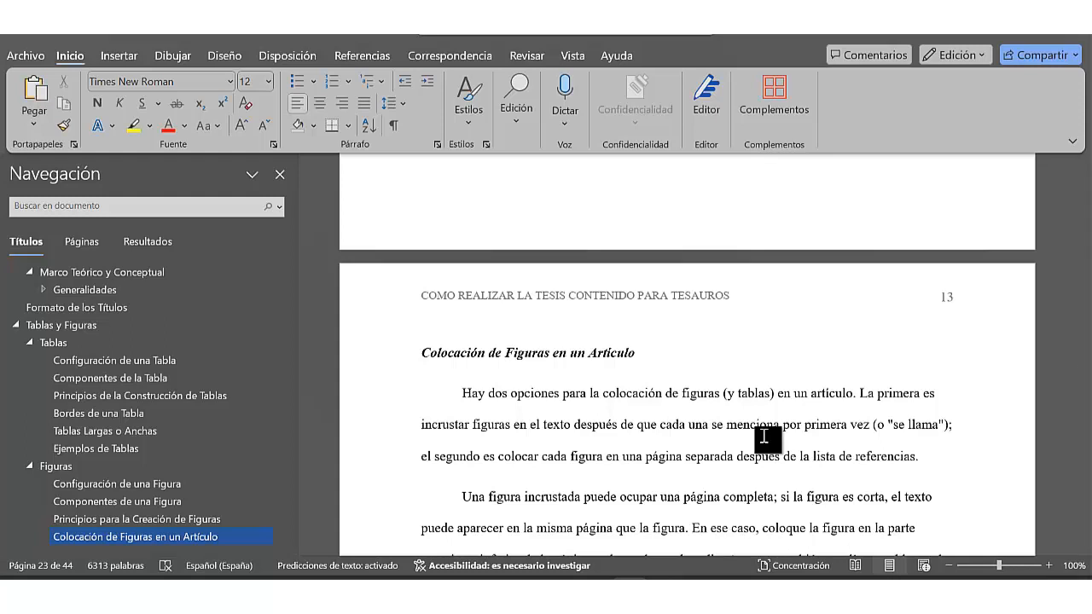
pyautogui.moveTo(1084, 365); pyautogui.dragTo(1085, 353)
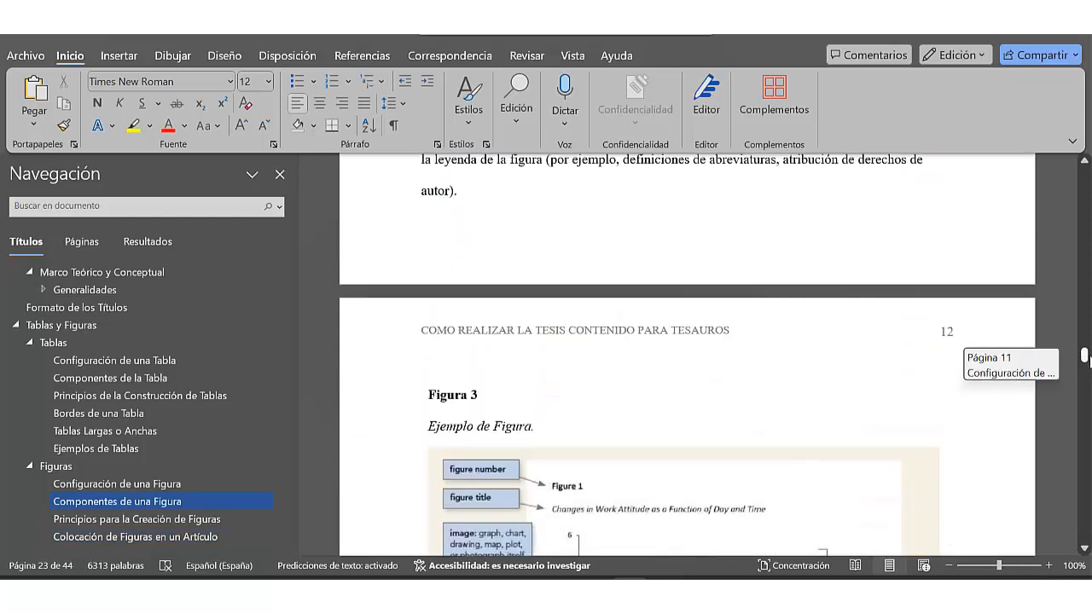
pyautogui.click(452, 377)
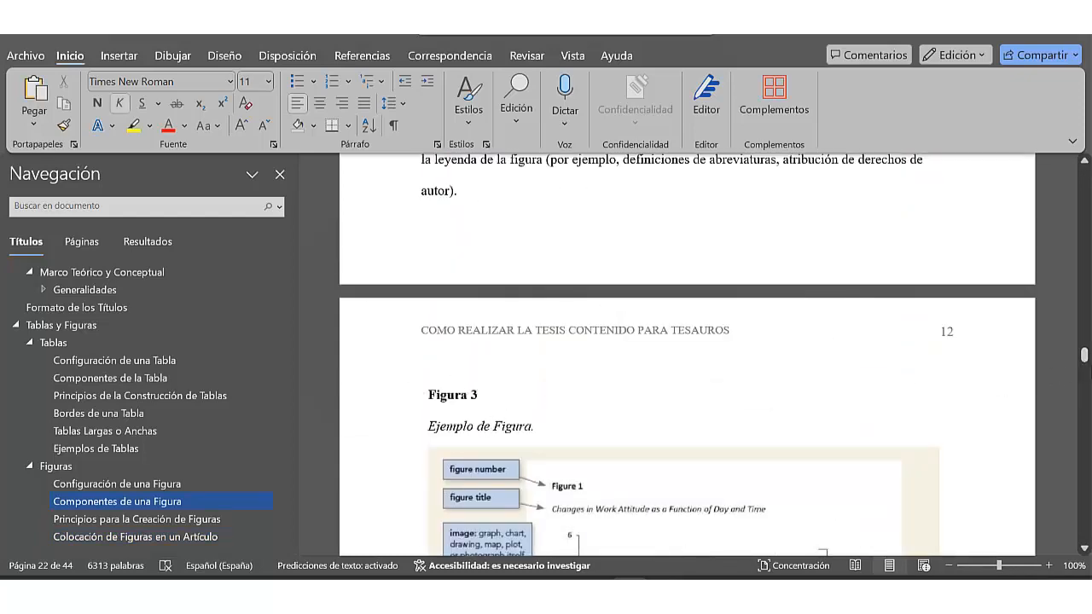
pyautogui.moveTo(1085, 359); pyautogui.dragTo(1085, 362)
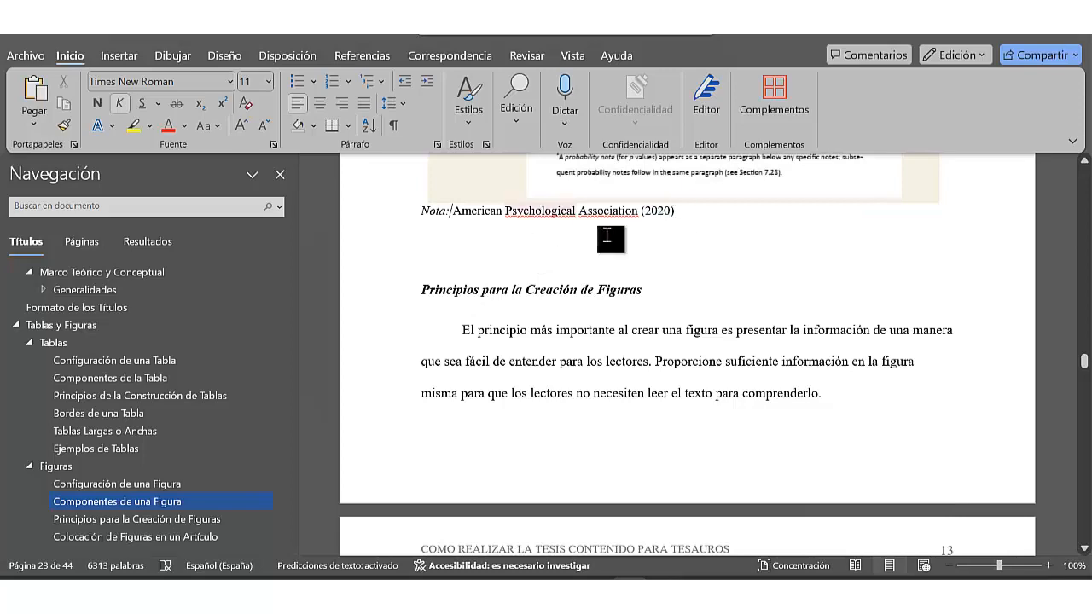
pyautogui.moveTo(1084, 361); pyautogui.dragTo(1084, 338)
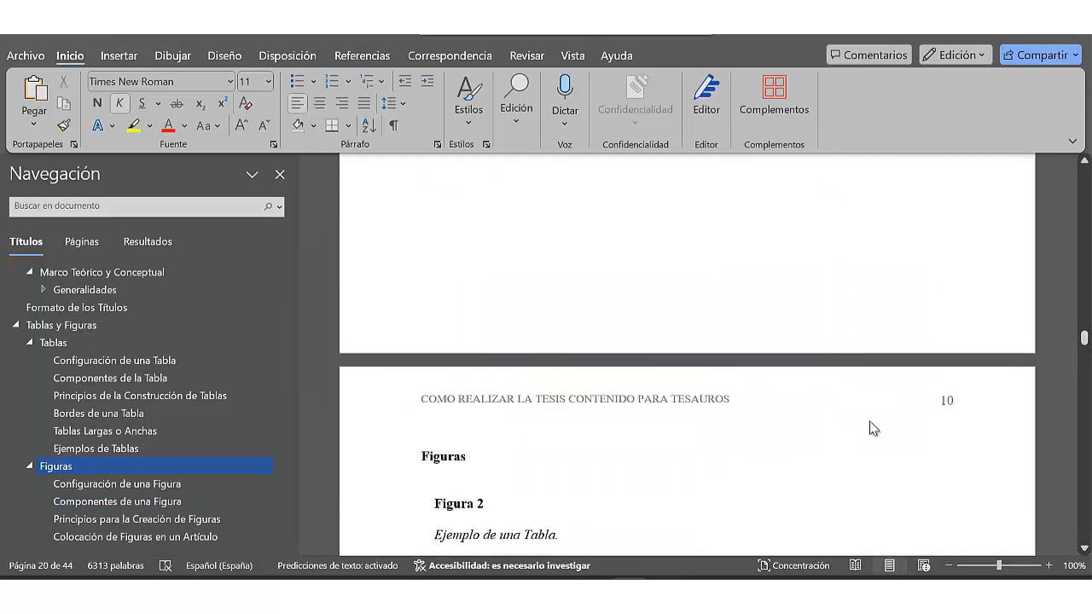